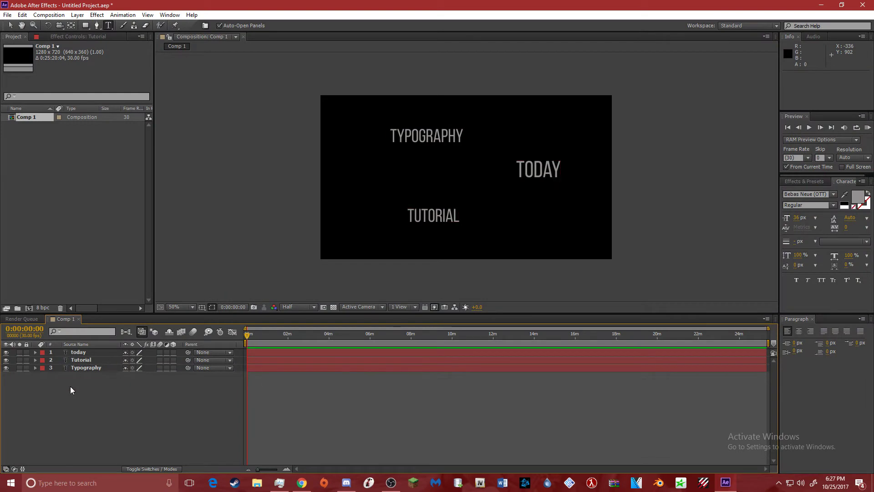
Step: Make the today, Tutorial and Typography text layers 3D
left_click(96, 353)
left_click(36, 353)
left_click_drag(130, 382, 134, 388)
left_click(35, 353)
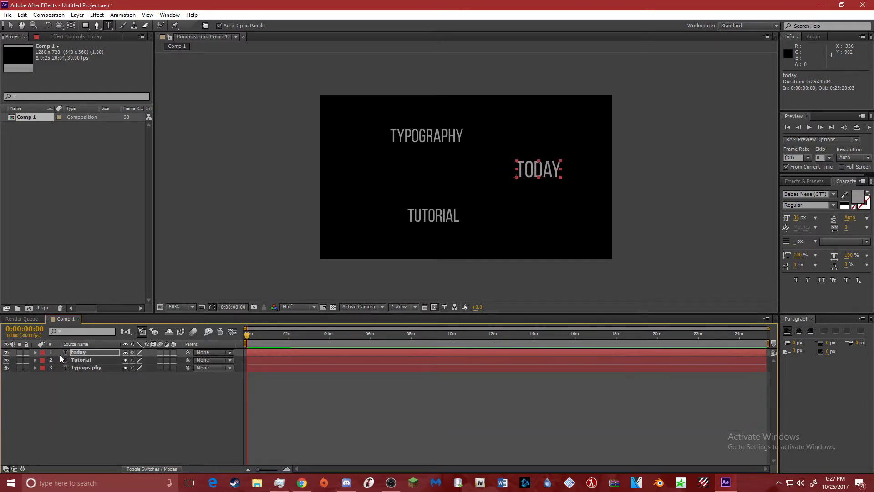
left_click(173, 352)
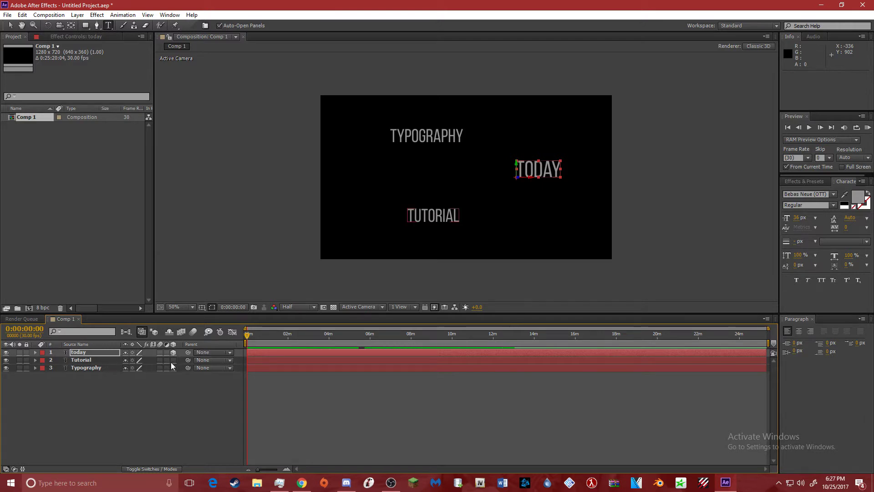
left_click(173, 367)
left_click(173, 407)
left_click(275, 354)
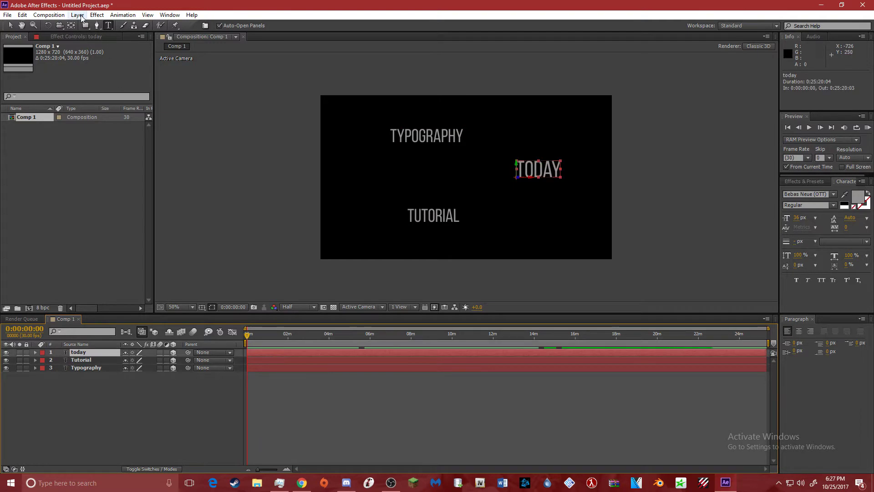
Step: Add a two-node camera with the 50mm preset and depth of field enabled
left_click(77, 15)
mouse_move(91, 26)
left_click(255, 58)
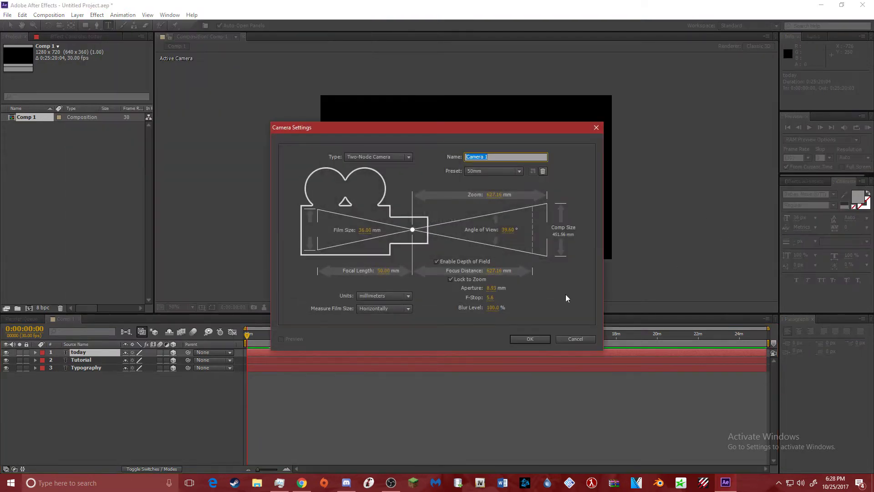
left_click(529, 339)
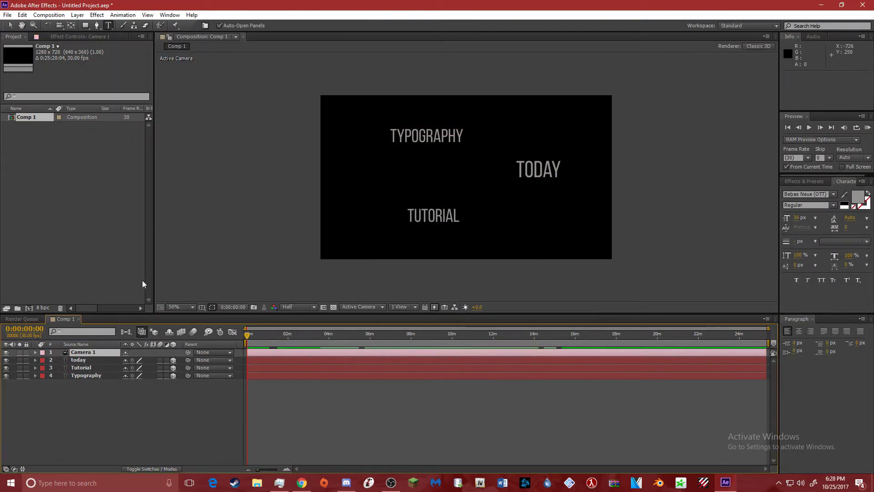
Step: Add a 3D null object and parent Camera 1 to it
left_click(78, 15)
mouse_move(109, 26)
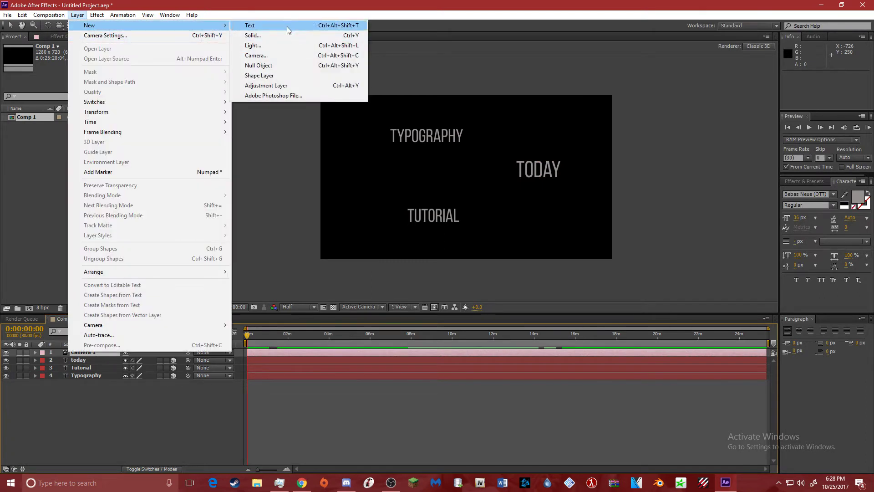
left_click(273, 65)
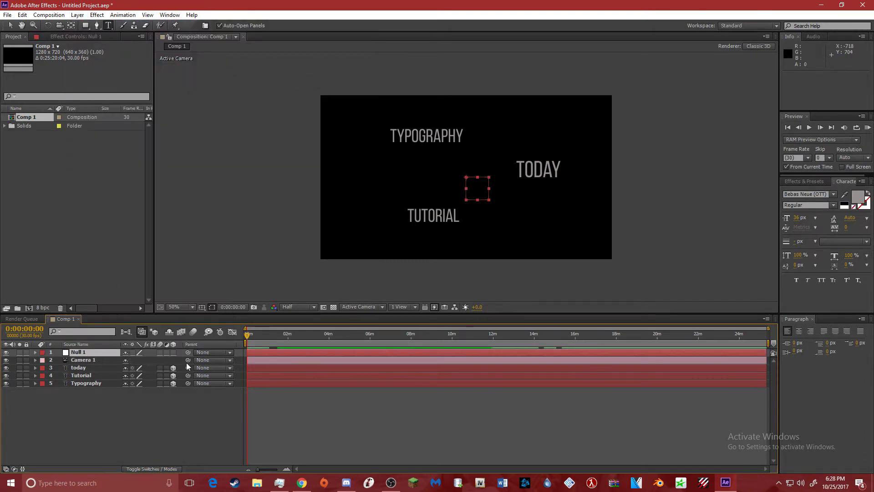
left_click_drag(188, 361, 74, 353)
left_click(178, 351)
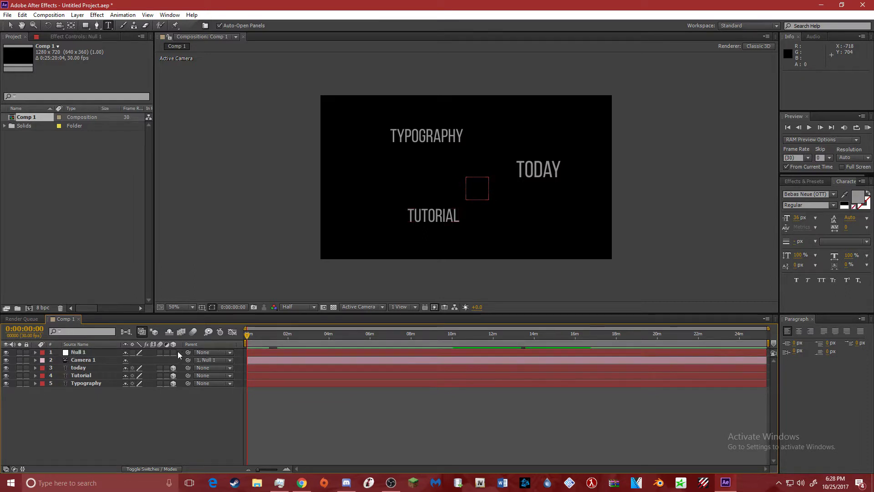
Step: Set Null 1's scale to 39% and position to 484, 202, 0 to frame the word TYPOGRAPHY
left_click(34, 352)
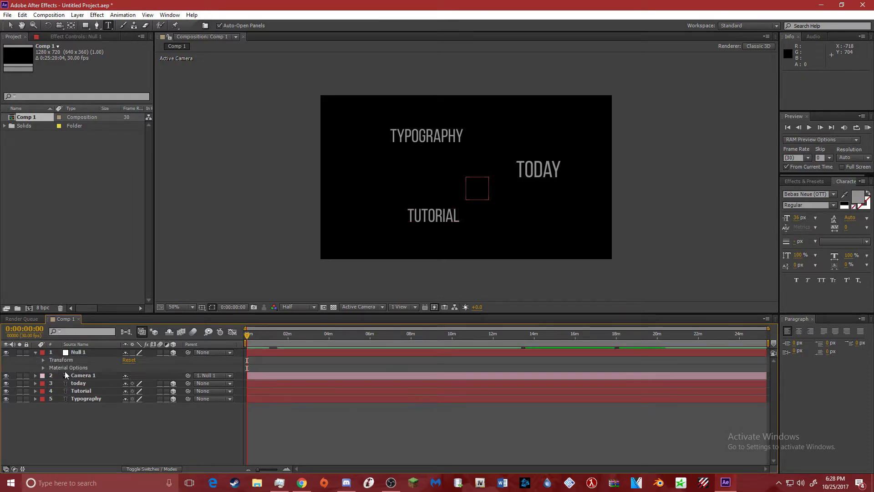
left_click(43, 360)
left_click_drag(138, 382, 106, 371)
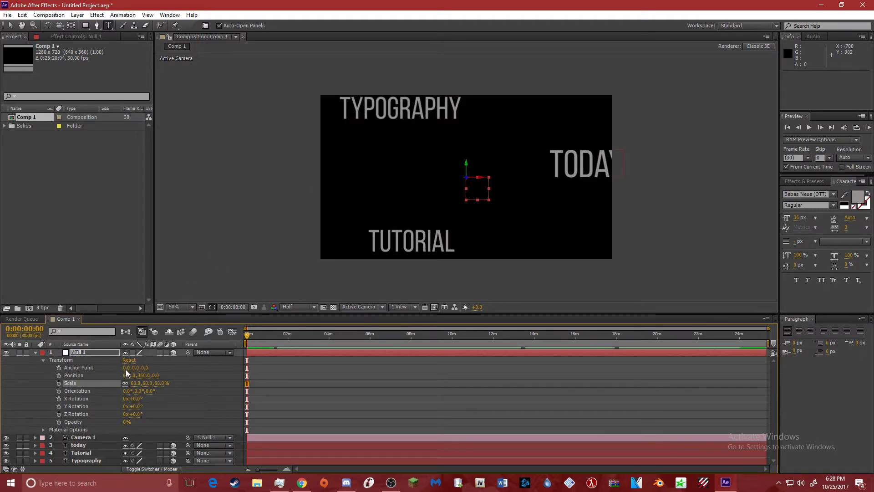
left_click_drag(123, 376, 59, 378)
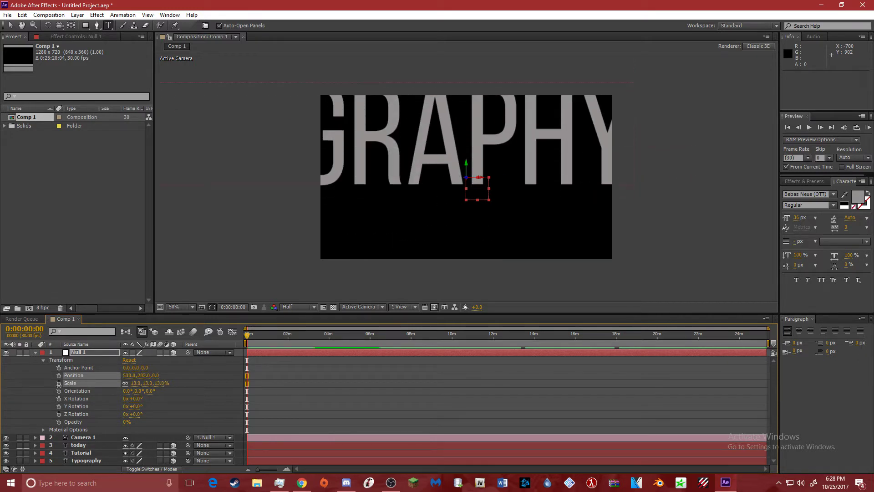
left_click_drag(135, 383, 110, 377)
left_click(111, 377)
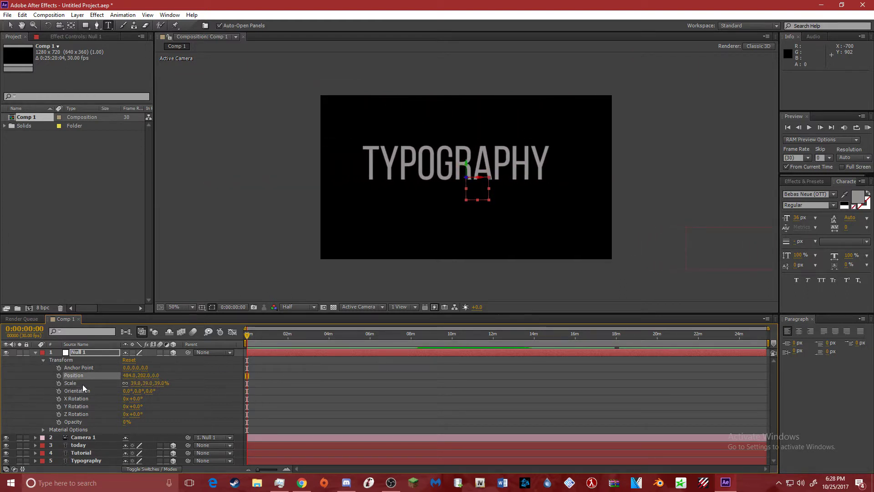
Step: Add a Scale text animator to the Typography layer and keyframe it at 18% at 0:00:00:00
left_click(79, 445)
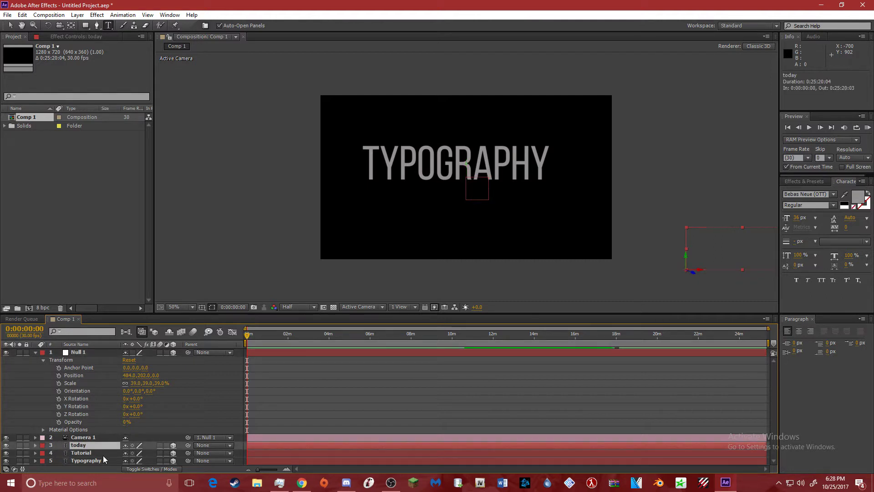
left_click(97, 460)
left_click(36, 460)
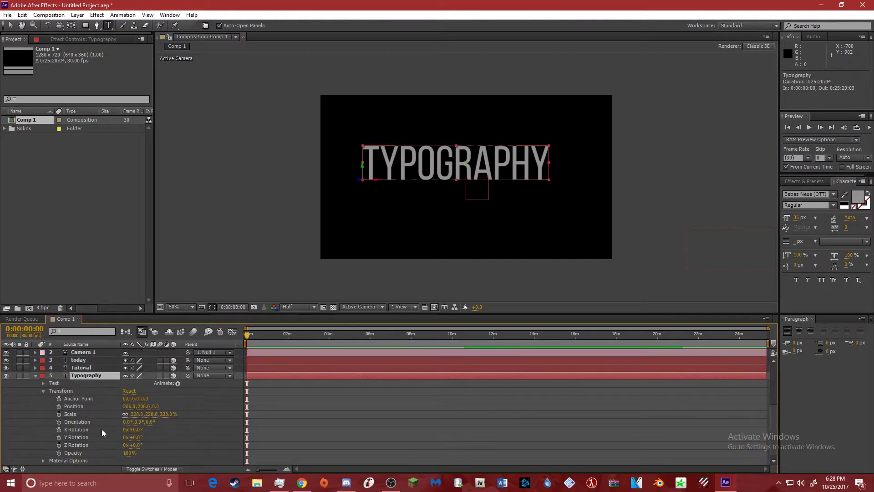
left_click(177, 383)
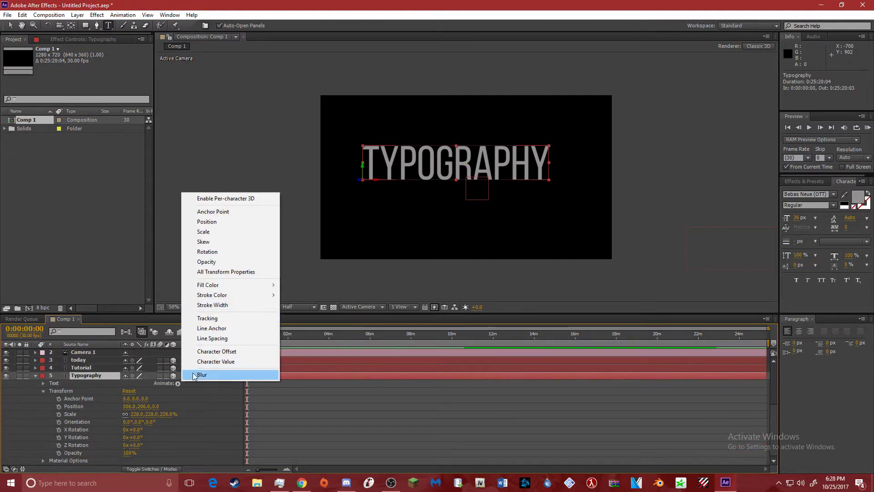
left_click(207, 232)
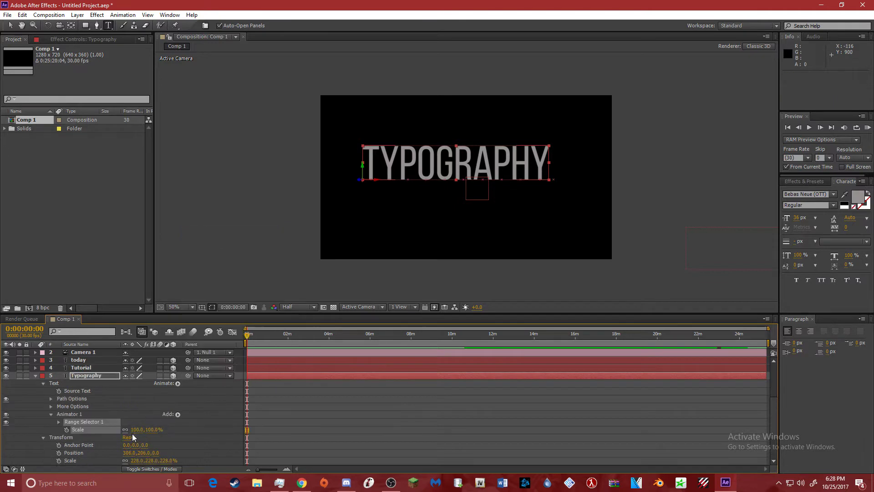
left_click_drag(141, 431, 113, 446)
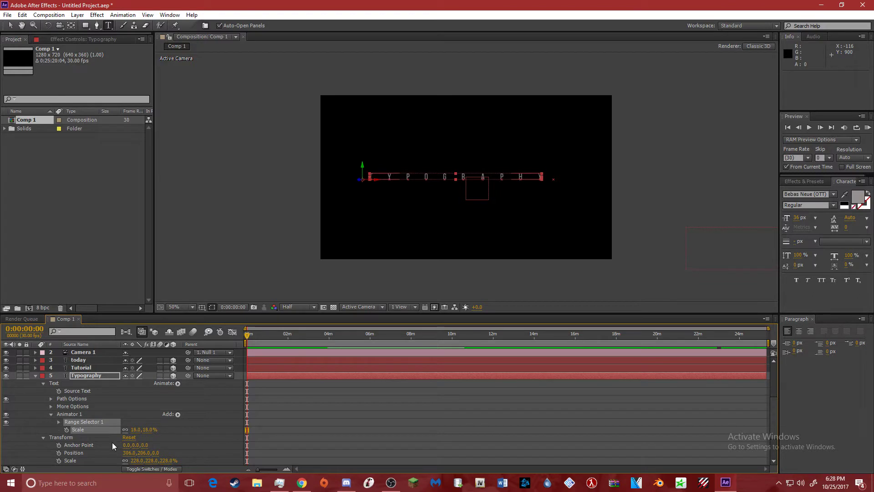
left_click(67, 430)
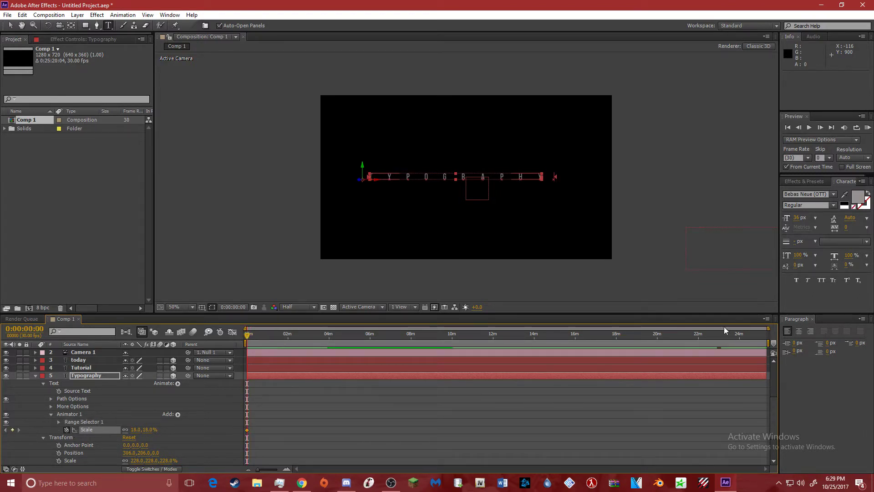
Step: Shorten the composition's duration to 0:00:20:04
right_click(64, 319)
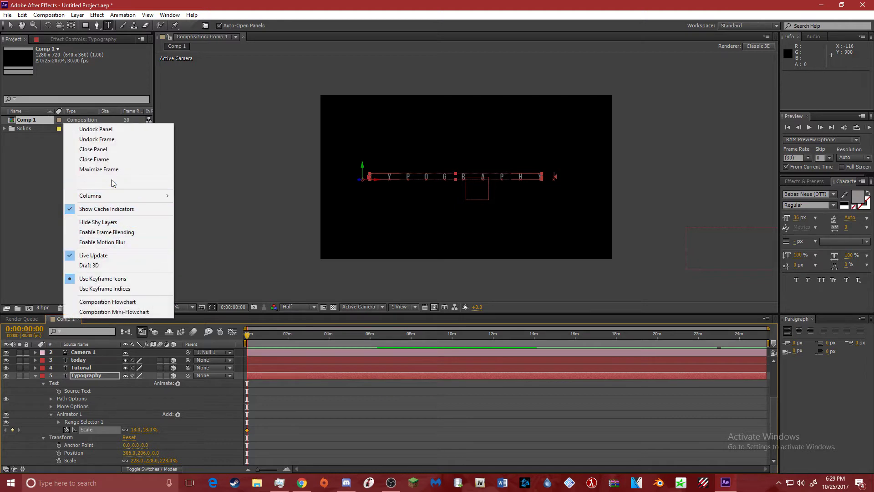
left_click(91, 193)
left_click(395, 286)
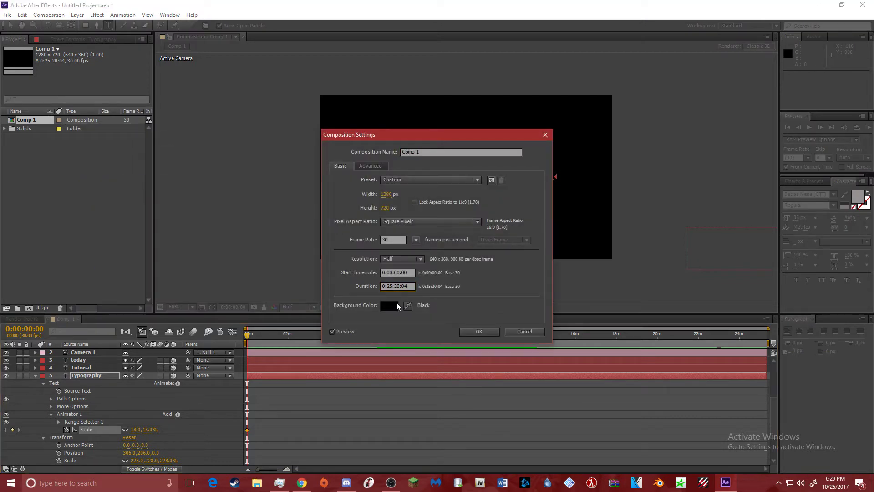
key("BackSpace")
left_click(476, 332)
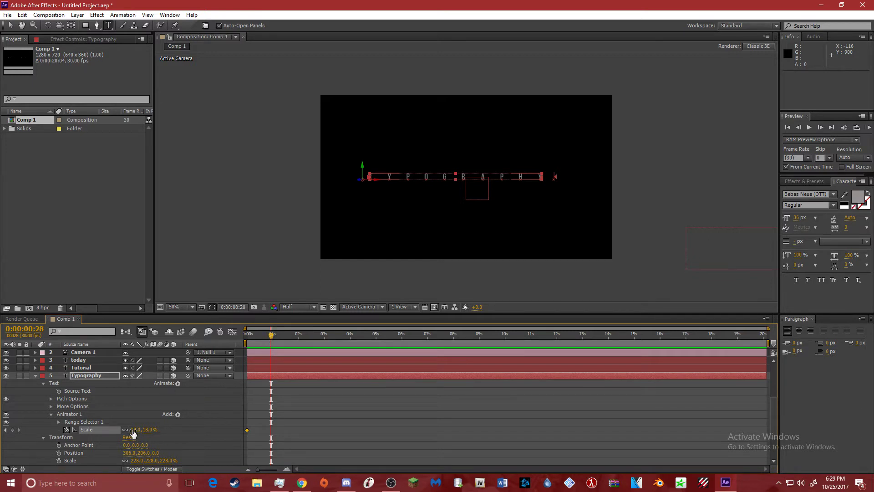
Step: Set the animator's Scale to 94% at 0:00:00:28 and apply easing to both Scale keyframes
left_click_drag(134, 433, 172, 432)
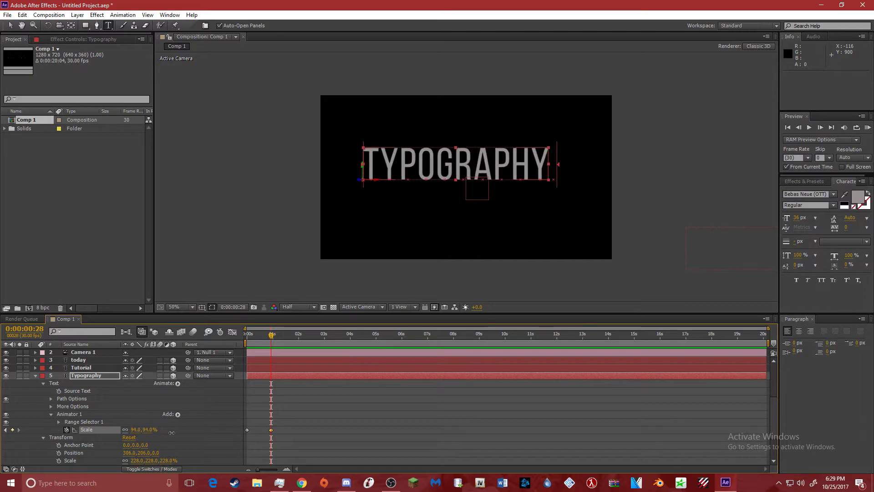
left_click_drag(305, 425, 246, 436)
left_click(246, 436)
left_click_drag(305, 430, 247, 437)
right_click(247, 429)
mouse_move(282, 422)
left_click(371, 357)
left_click(245, 429)
Step: Reshape the Scale curve in the Graph Editor to rise steeply at the start and flatten toward the second keyframe
left_click(232, 331)
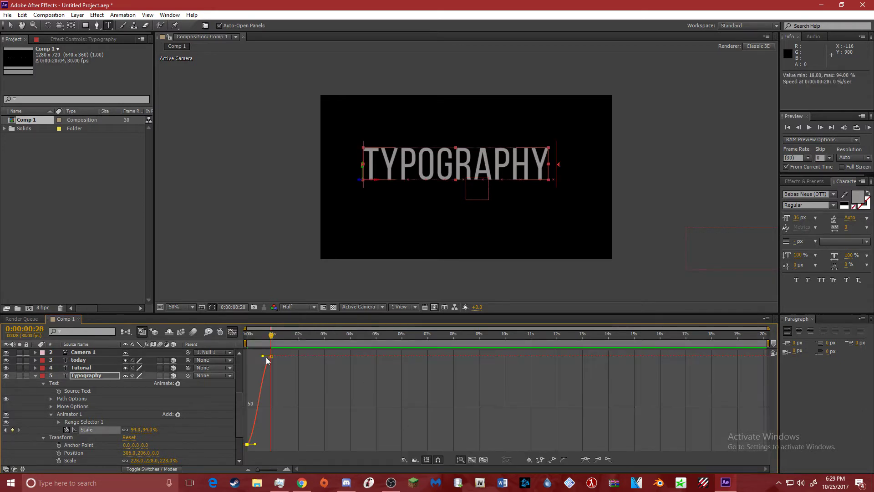
left_click_drag(263, 356, 246, 355)
left_click_drag(253, 444, 208, 369)
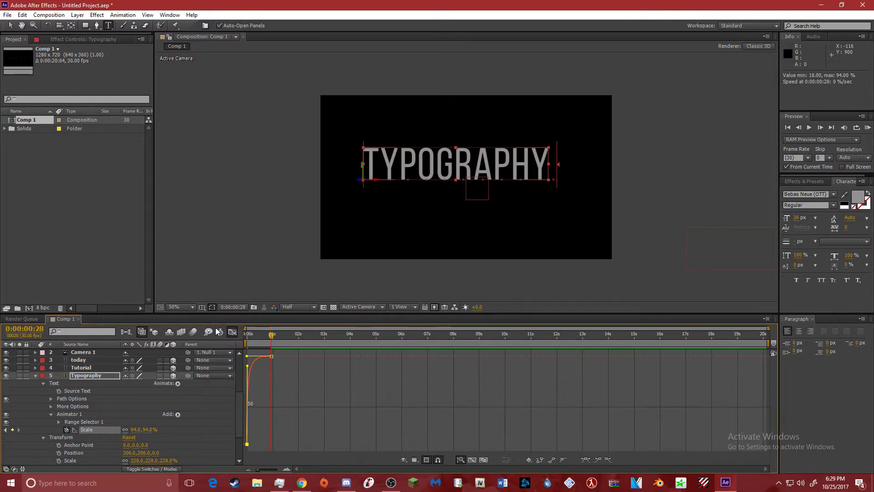
left_click(232, 331)
Step: Preview the Typography scale animation from the start of the timeline
left_click_drag(266, 334, 244, 344)
key("space")
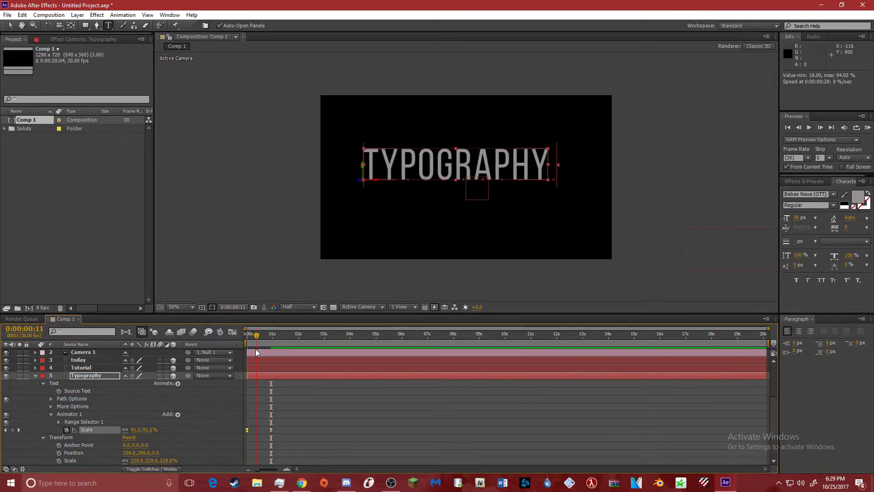
left_click(811, 129)
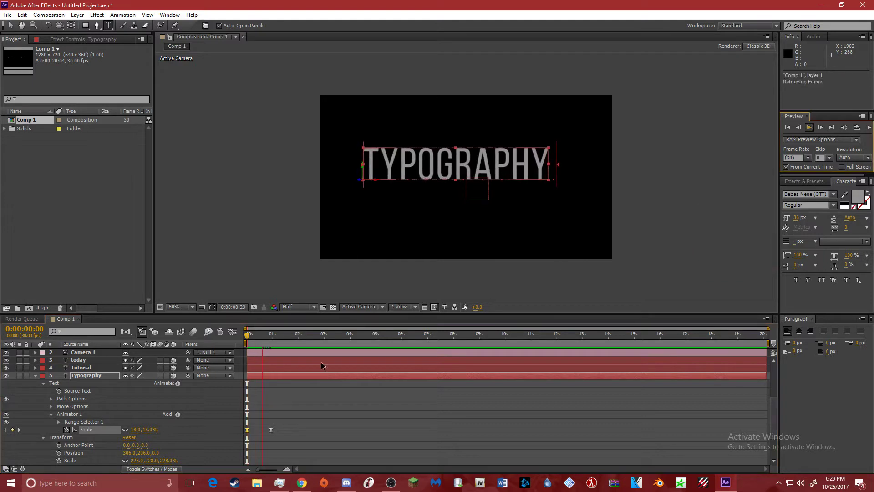
left_click_drag(269, 339, 234, 375)
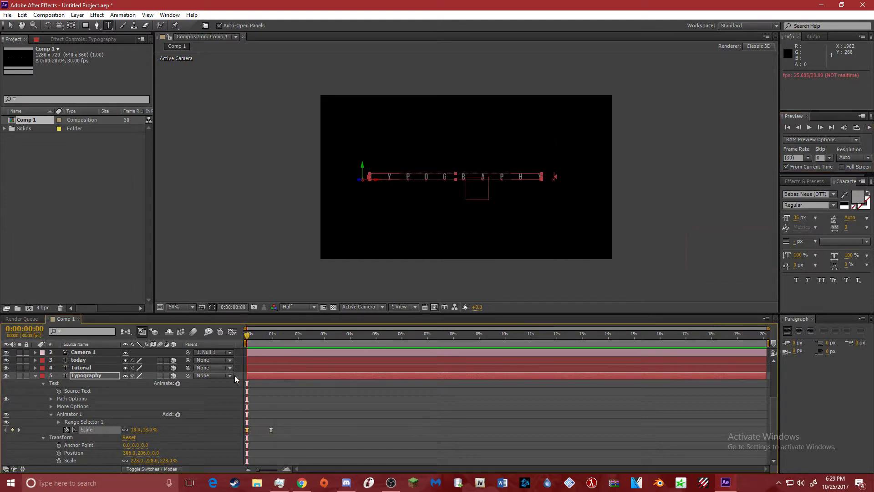
Step: Refine the easing handles of the Typography Scale curve in the Graph Editor and replay the animation
left_click(232, 332)
left_click_drag(228, 398, 227, 387)
left_click_drag(247, 356, 246, 337)
left_click(232, 332)
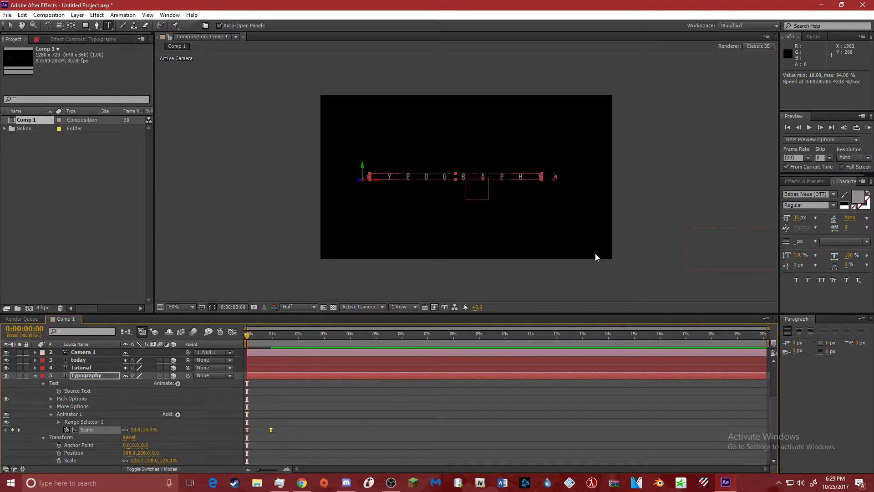
left_click(810, 127)
left_click_drag(258, 335, 215, 326)
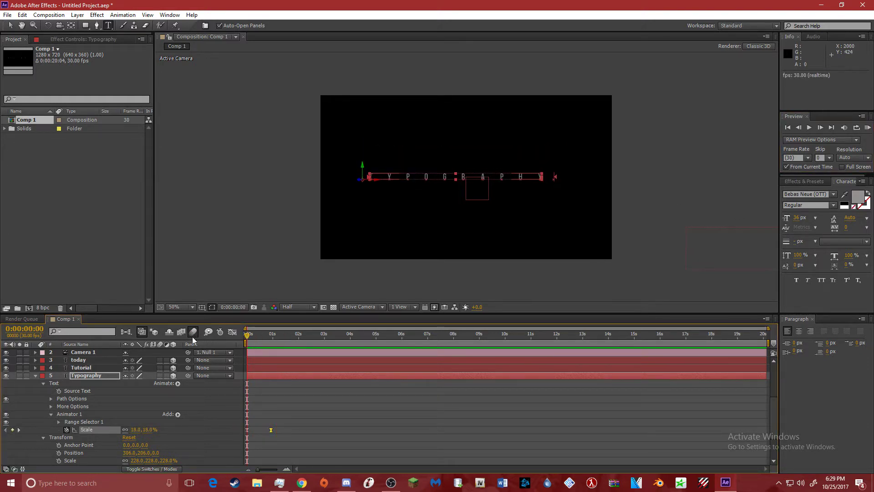
Step: Enable motion blur for the composition and the Typography layer, and preview the blurred animation from the start
left_click(166, 376)
left_click(166, 376)
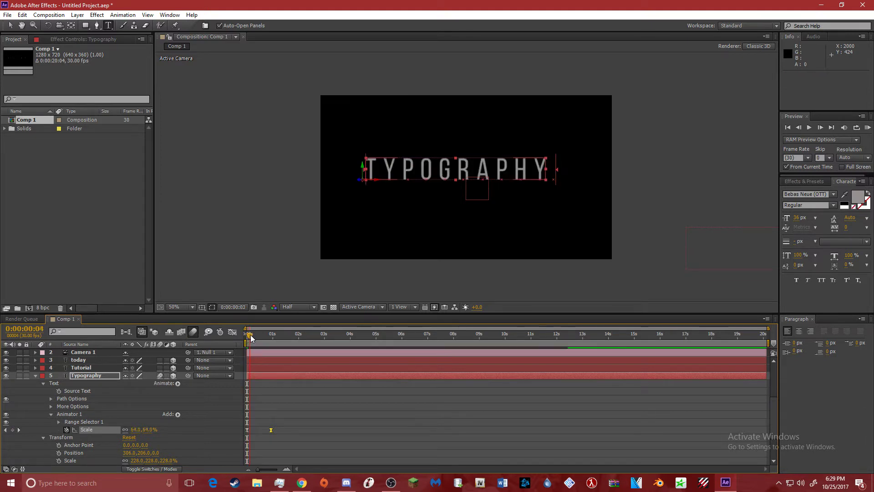
left_click(414, 400)
mouse_move(248, 340)
left_mouse_down()
mouse_move(258, 342)
mouse_move(242, 346)
left_mouse_up()
left_click(809, 128)
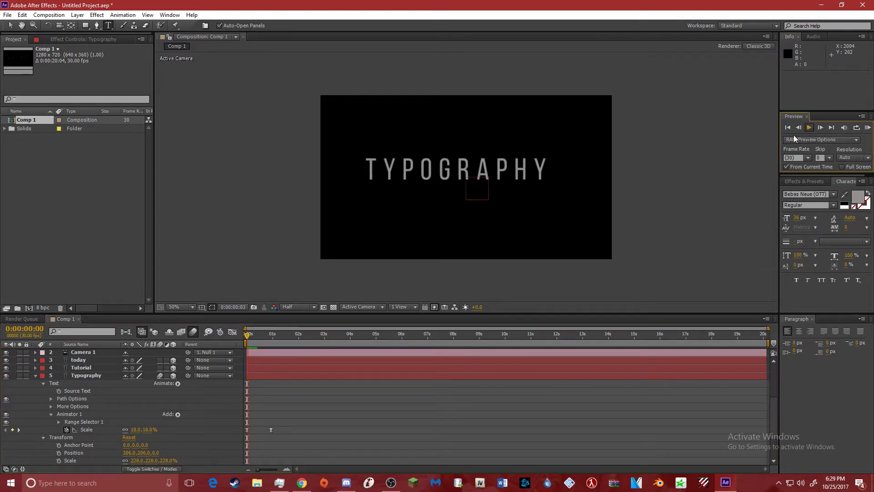
key("space")
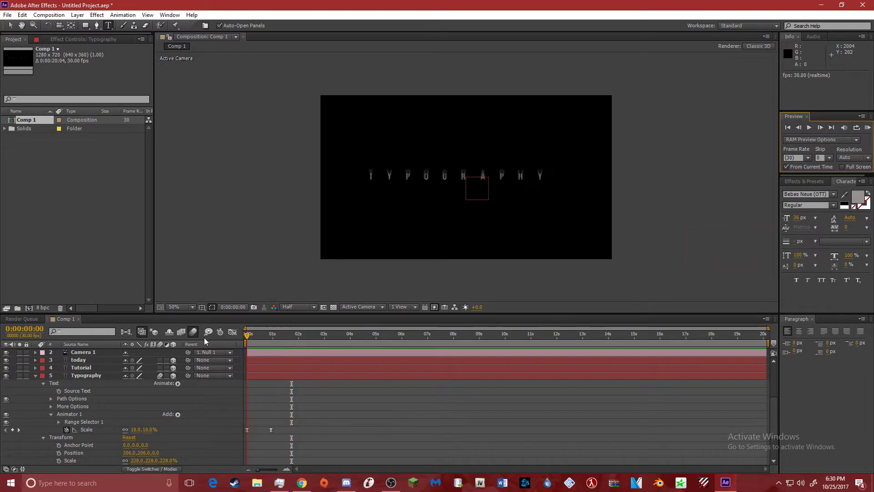
Step: Add a Position keyframe to Null 1 at 0:00:00:00
left_click(35, 375)
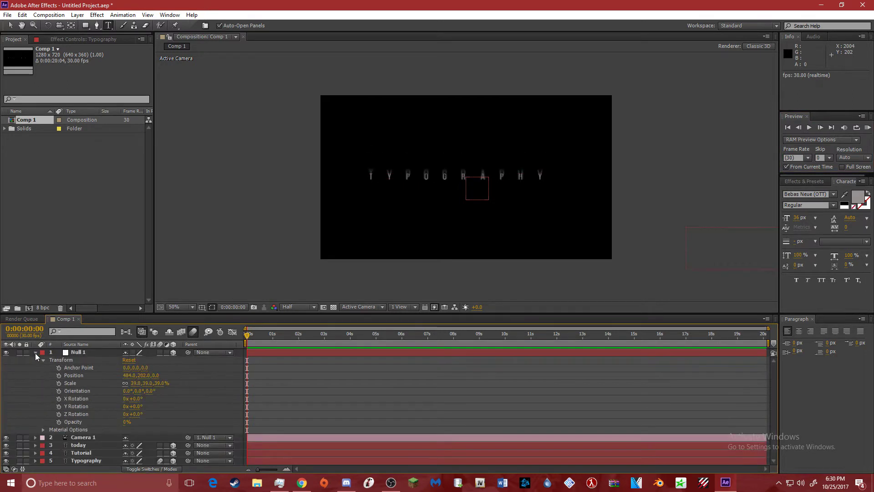
key("space")
key("space")
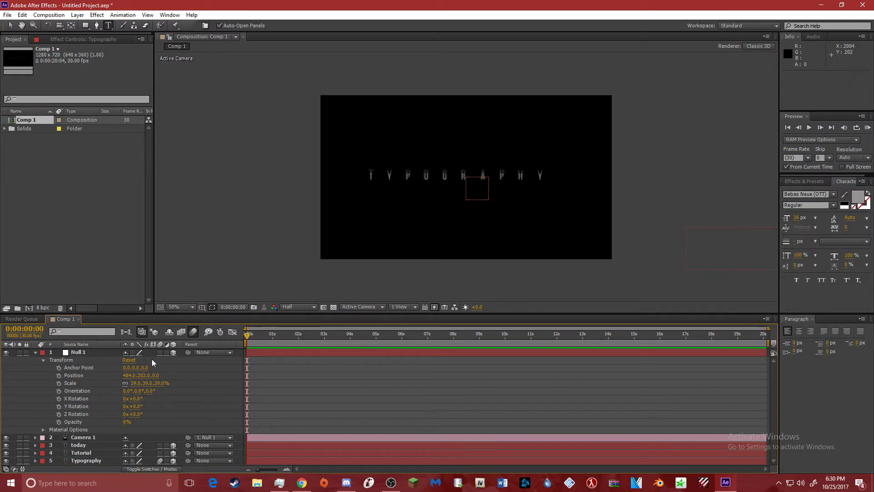
left_click(59, 376)
Step: Keyframe Null 1's unchanged Position just before one second, and set it to 918, 326, 0 at 0:00:01:09 to frame TODAY
left_click(249, 335)
left_click_drag(249, 335, 277, 340)
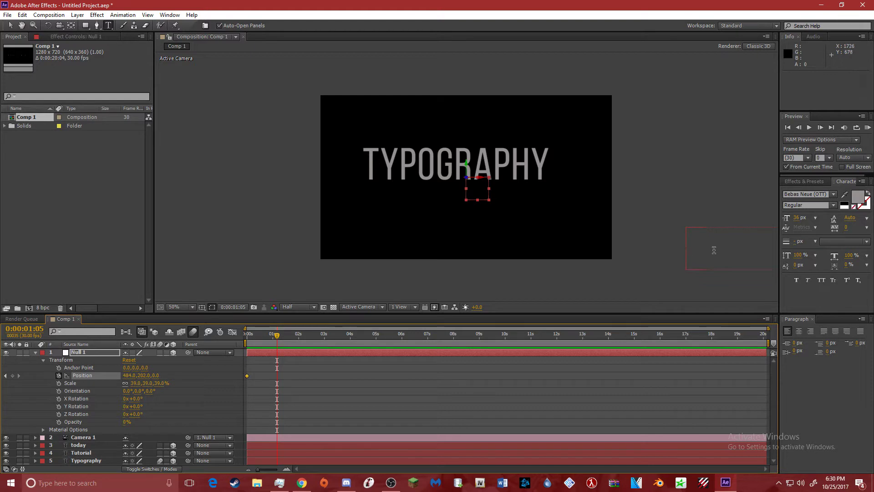
left_click(89, 452)
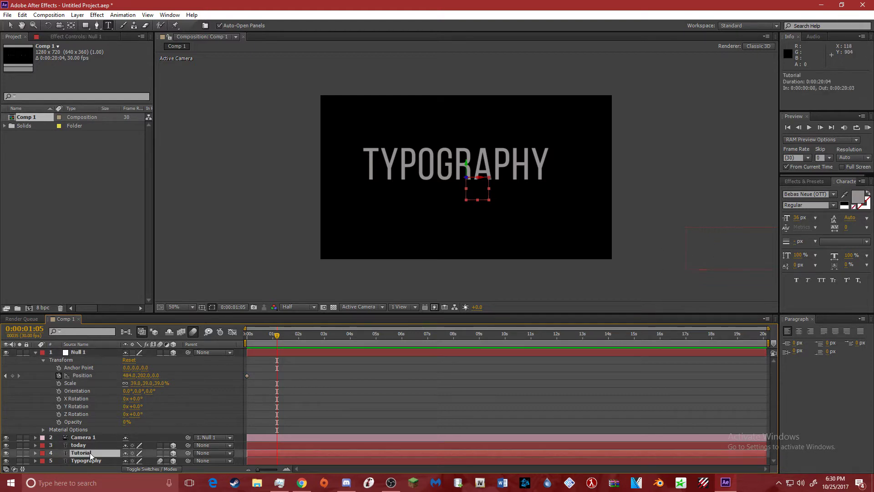
left_click(98, 446)
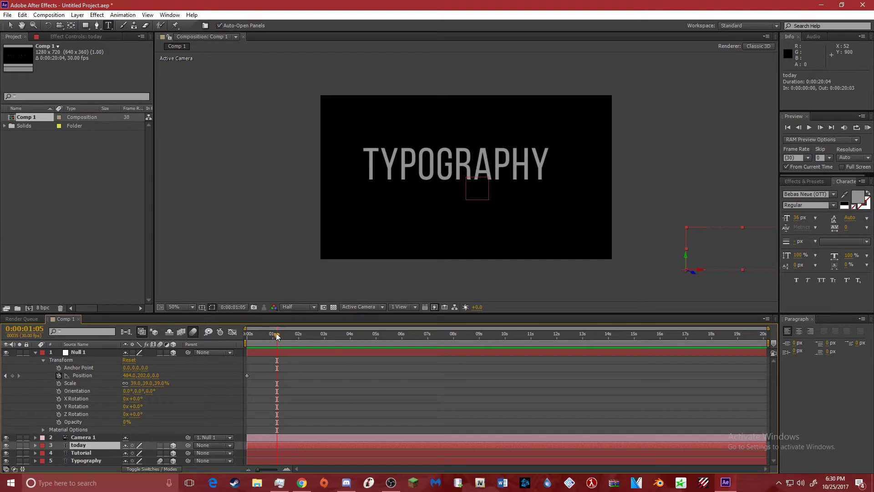
key("Home")
left_click(272, 333)
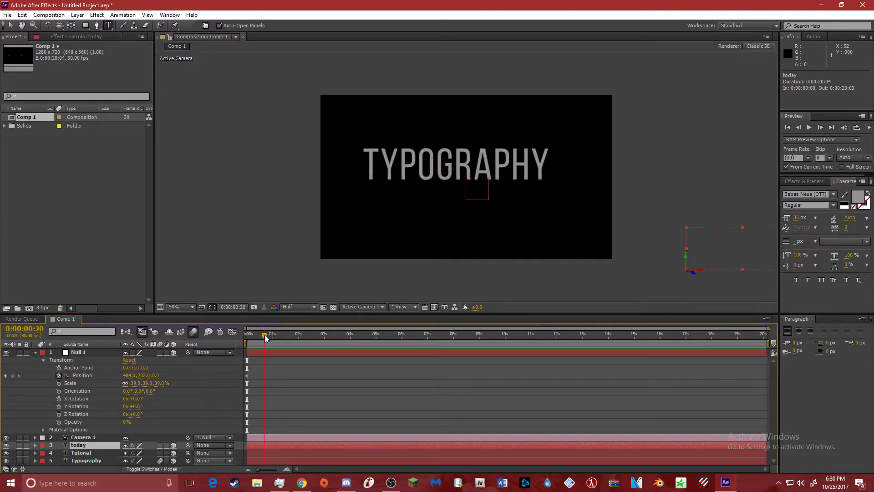
left_click(13, 375)
left_click_drag(273, 337, 288, 339)
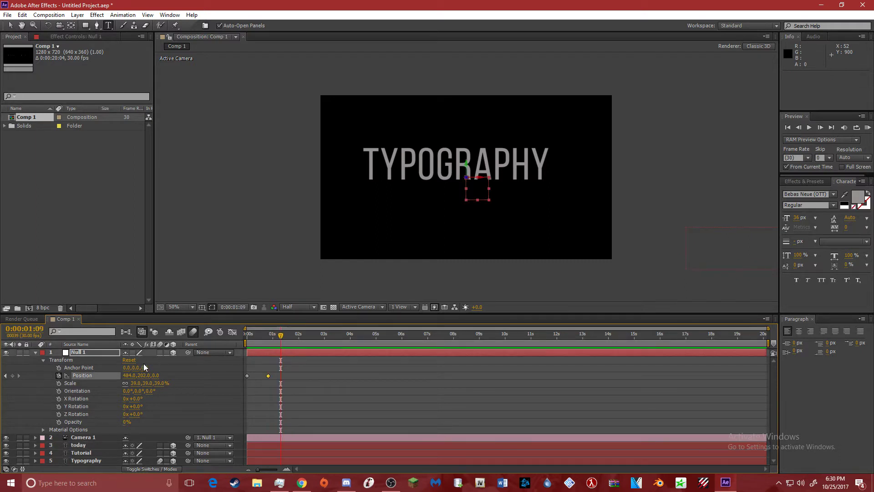
left_click_drag(135, 378, 222, 352)
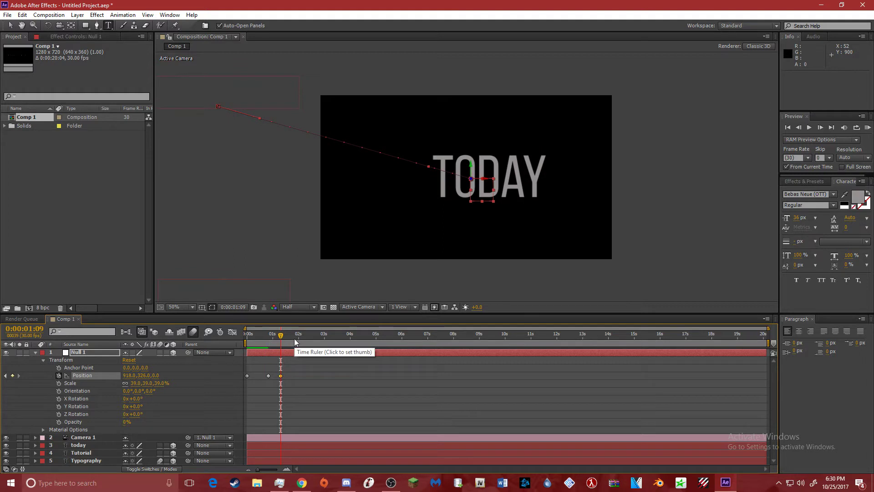
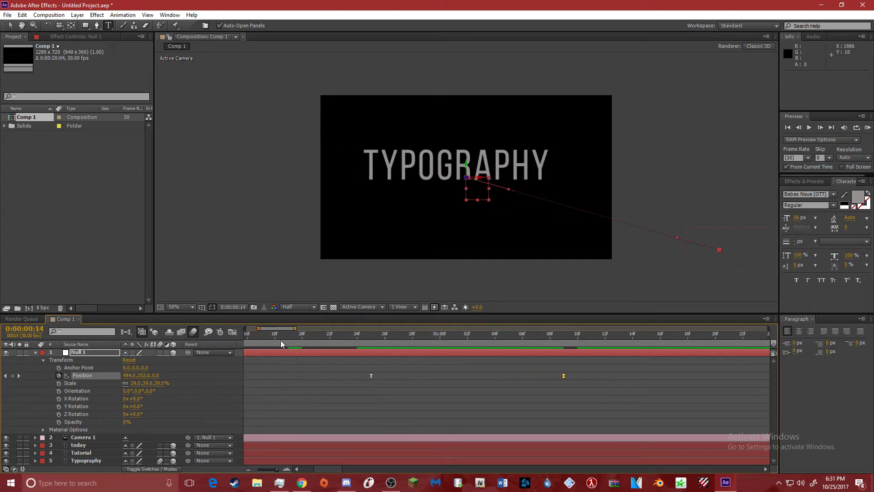
Step: Preview the camera move and shift Null 1's TODAY Position keyframe to 0:00:01:17
left_click(808, 127)
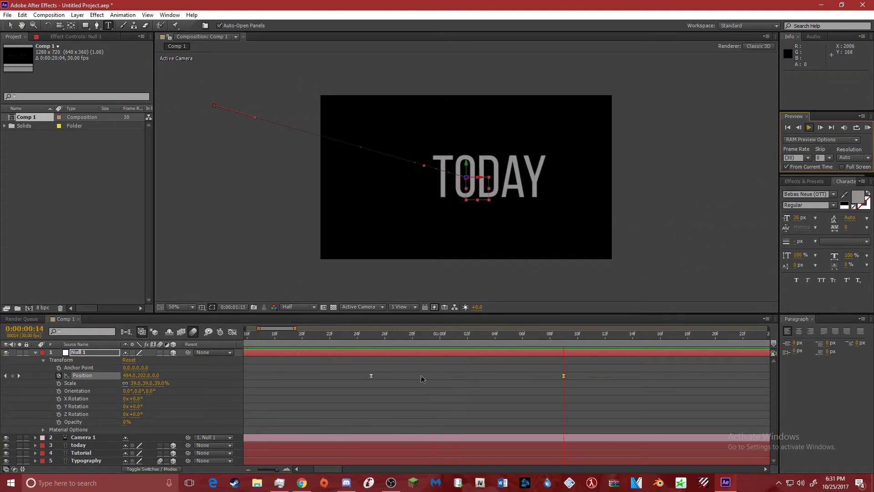
left_click(341, 333)
left_click_drag(341, 333, 520, 362)
left_click_drag(575, 375, 644, 375)
Step: Refine the easing handles of Null 1's Position speed curve between TYPOGRAPHY and TODAY, and replay the move
left_click(232, 332)
left_click_drag(460, 445, 419, 444)
left_click_drag(479, 442, 455, 443)
left_click(232, 331)
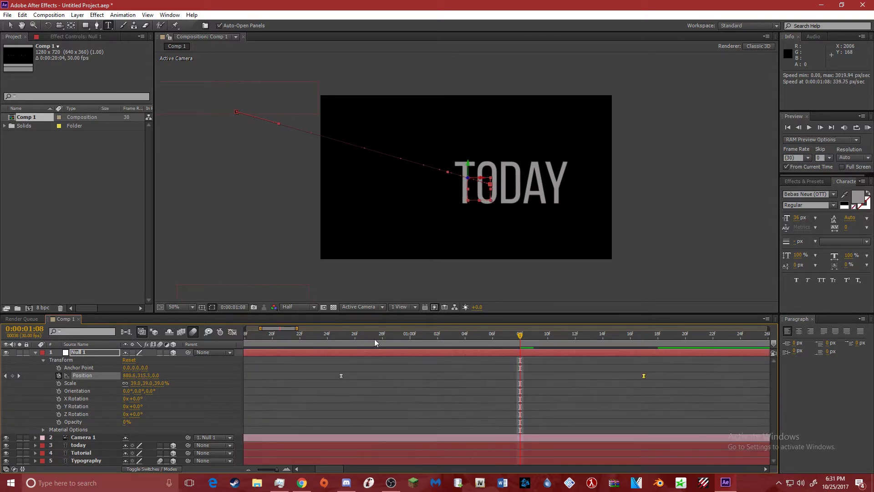
left_click(313, 336)
left_click_drag(327, 340, 451, 345)
left_click_drag(362, 347, 236, 346)
left_click(808, 128)
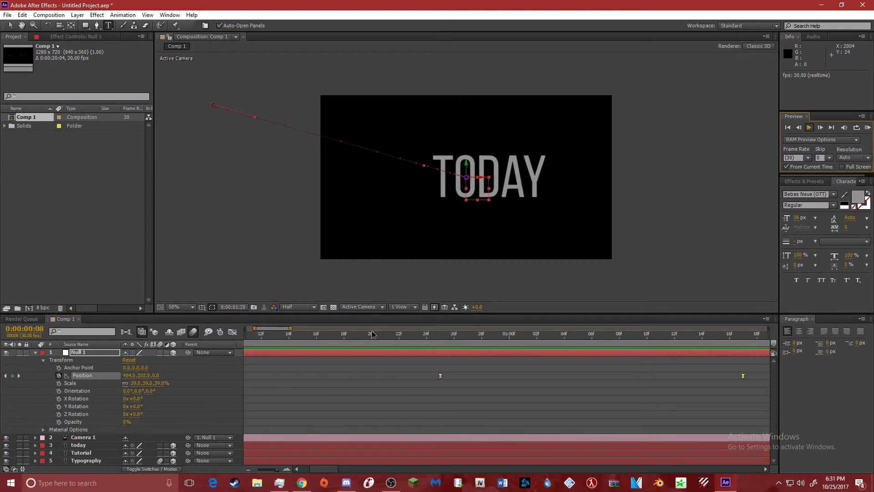
key("space")
Step: Keyframe Null 1's unchanged Position at 0:00:01:18 and set it to 529, 520, 0 at 0:00:02:07 to frame TUTORIAL
left_click_drag(217, 343, 608, 357)
left_click_drag(711, 350, 427, 362)
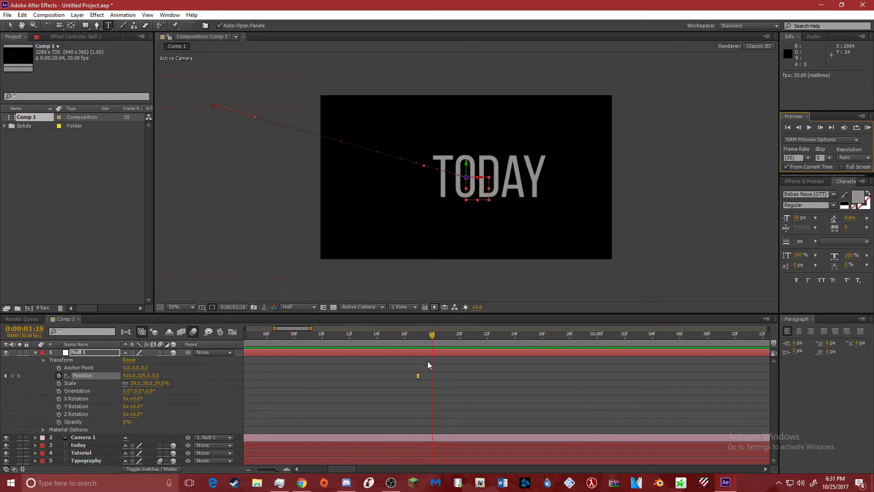
left_click(12, 375)
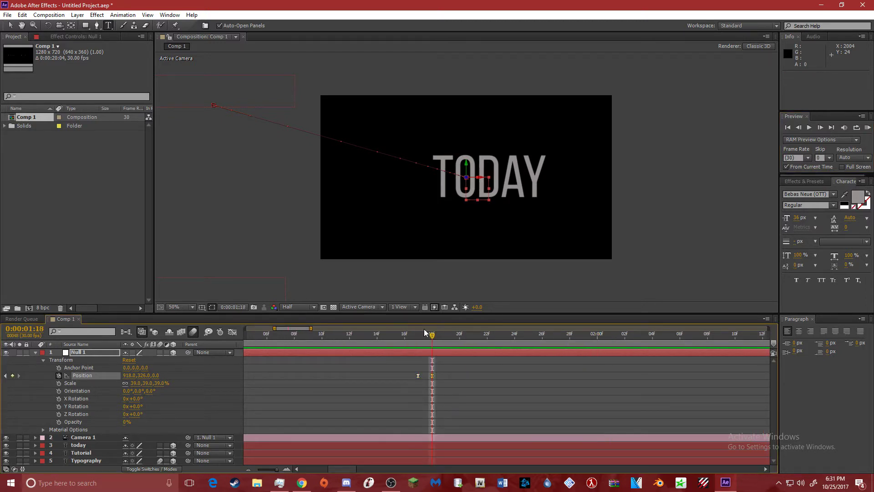
left_click_drag(424, 330, 536, 333)
left_click_drag(430, 342, 694, 337)
mouse_move(129, 377)
left_mouse_down()
mouse_move(143, 376)
mouse_move(131, 376)
left_mouse_up()
Step: Adjust the easing handles of Null 1's Position curve between TODAY and TUTORIAL, and preview the camera moves
left_click(432, 376)
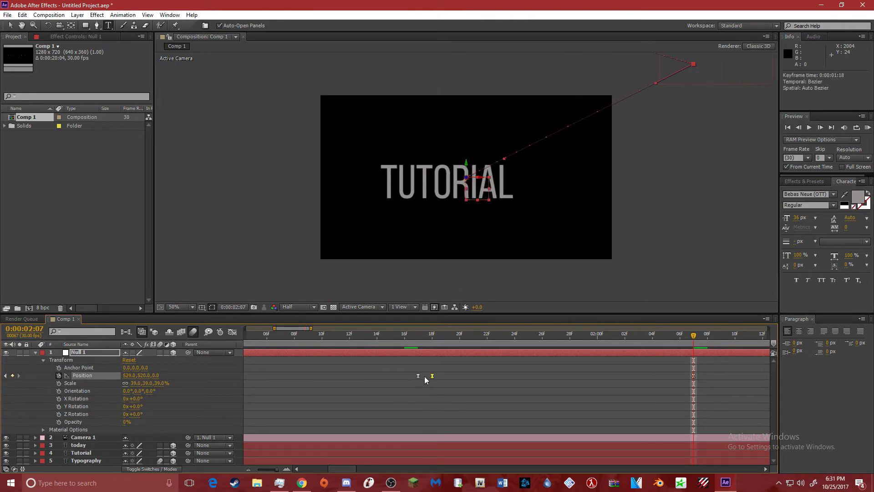
left_click(233, 332)
left_click_drag(453, 444, 598, 444)
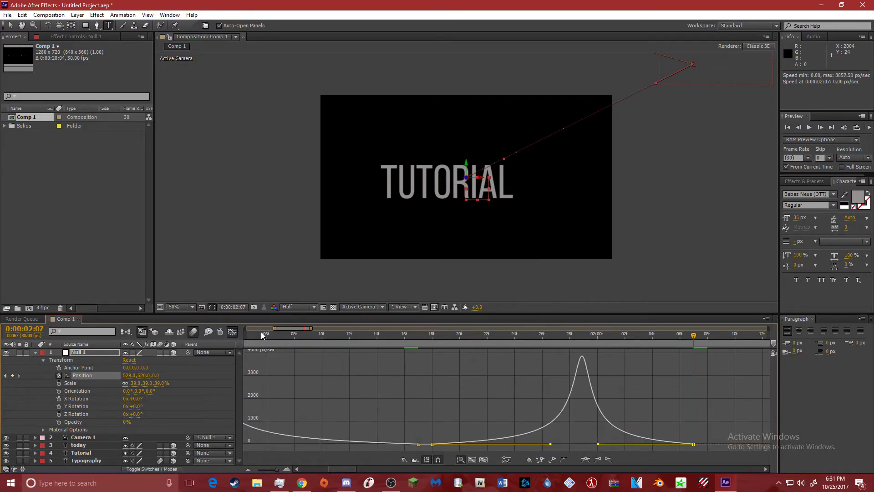
key("shift+F3")
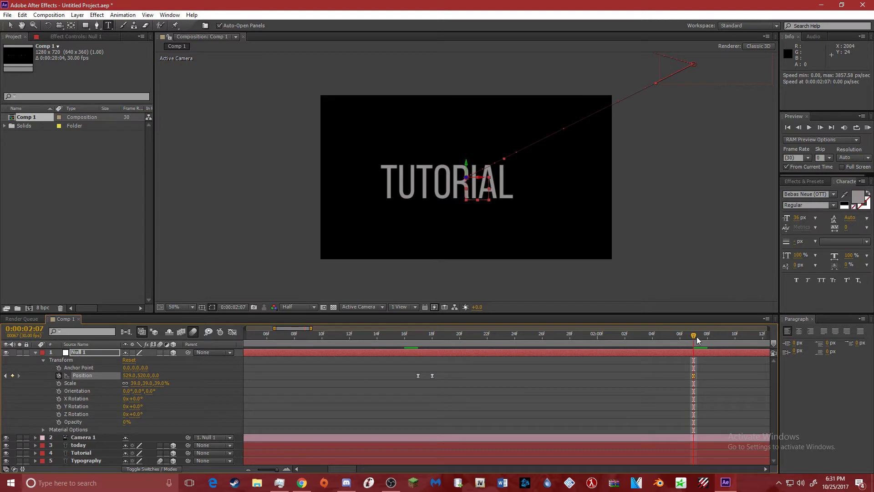
left_click_drag(669, 336, 343, 336)
left_click(808, 128)
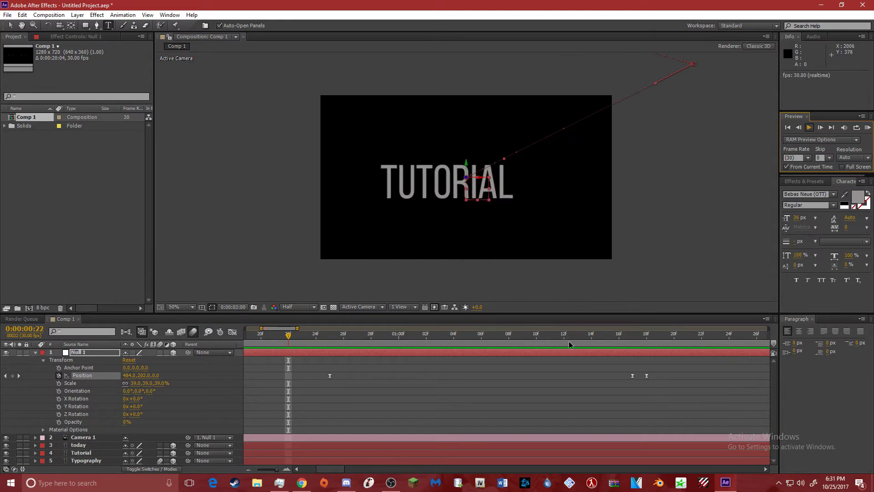
key("space")
Step: Move Null 1's TUTORIAL Position keyframe to 0:00:02:15 and reshape its speed curve to peak earlier in the move
left_click_drag(527, 335, 614, 373)
left_click(233, 332)
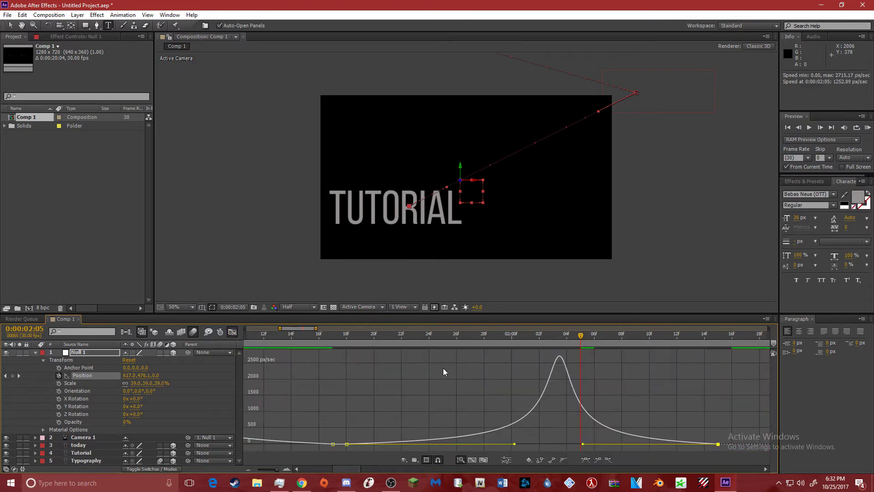
left_click_drag(582, 445, 469, 443)
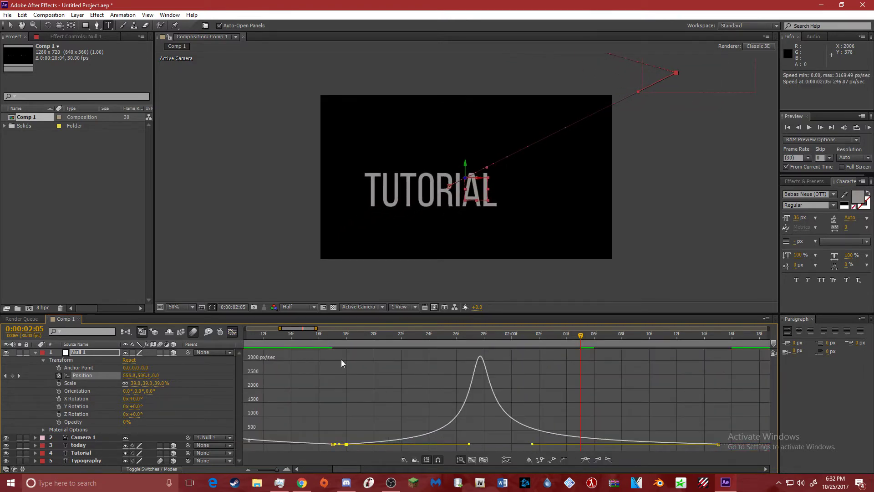
left_click(232, 331)
Step: Preview the complete camera animation from the start of the composition
left_click_drag(347, 338, 470, 339)
key("space")
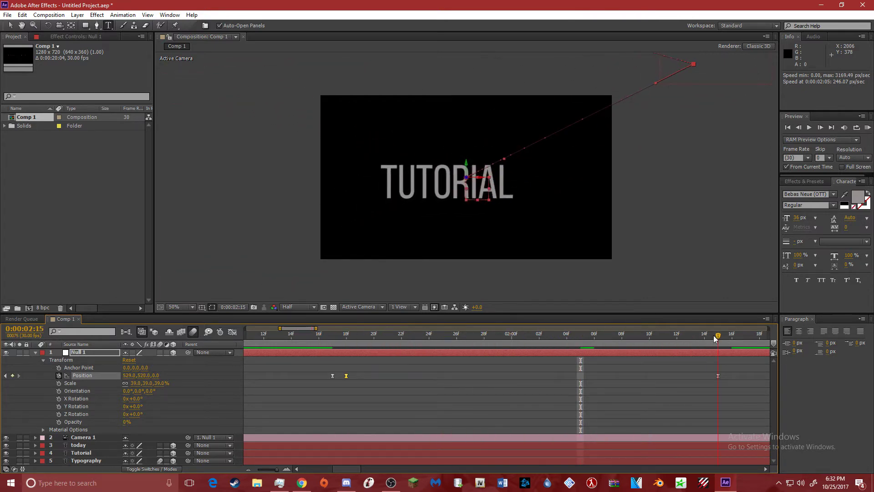
left_click(809, 129)
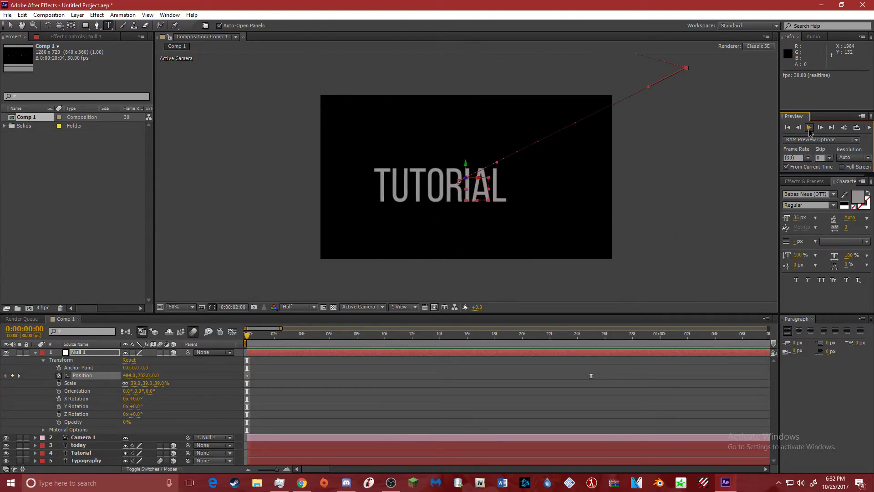
left_click_drag(356, 336, 237, 336)
left_click(809, 128)
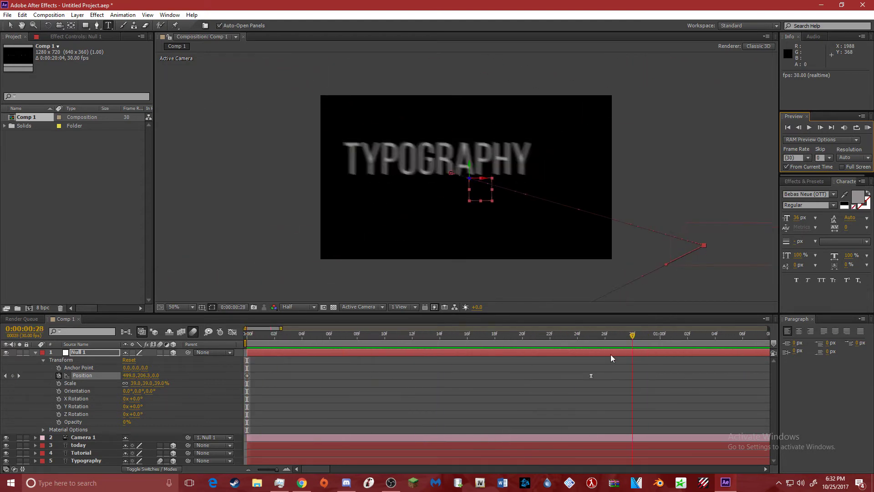
Step: Collapse Null 1's properties and add a Scale text animator to the today layer
left_click(78, 354)
left_click(37, 352)
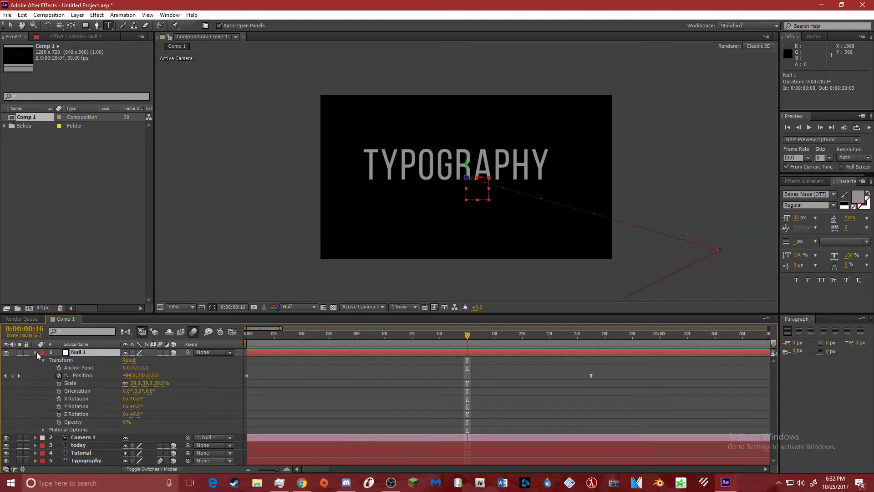
left_click(35, 351)
key("space")
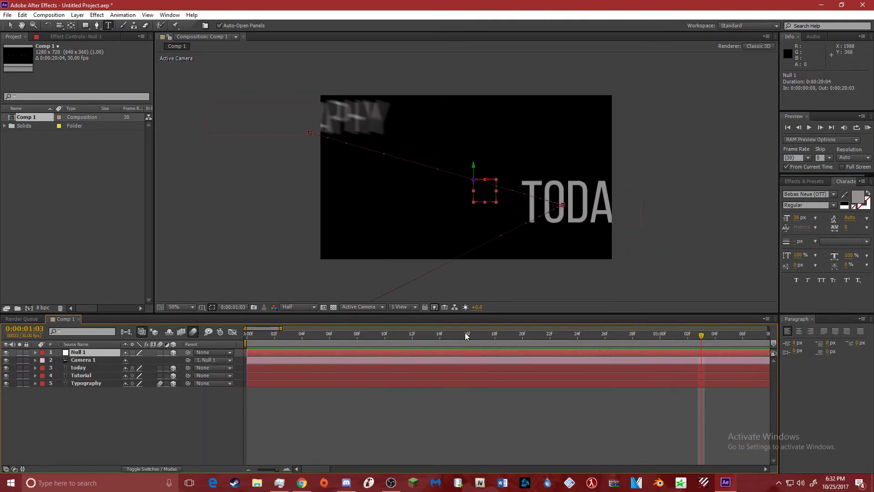
left_click(82, 368)
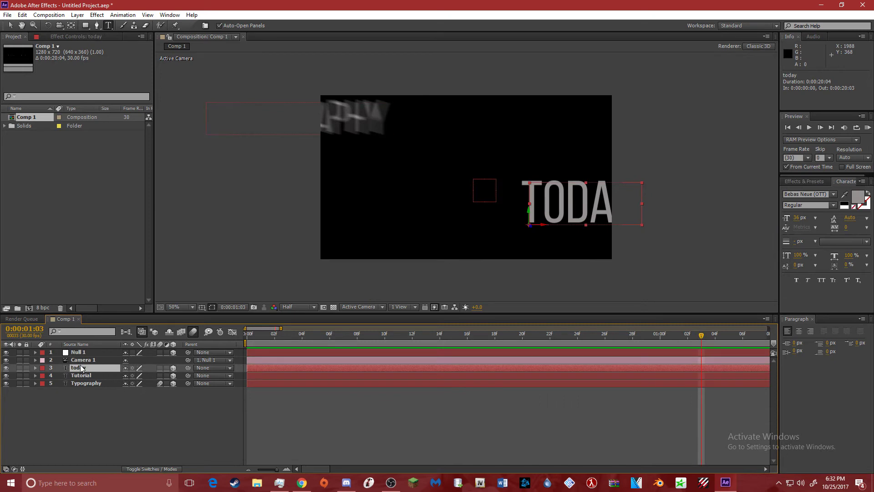
left_click(34, 369)
left_click(35, 367)
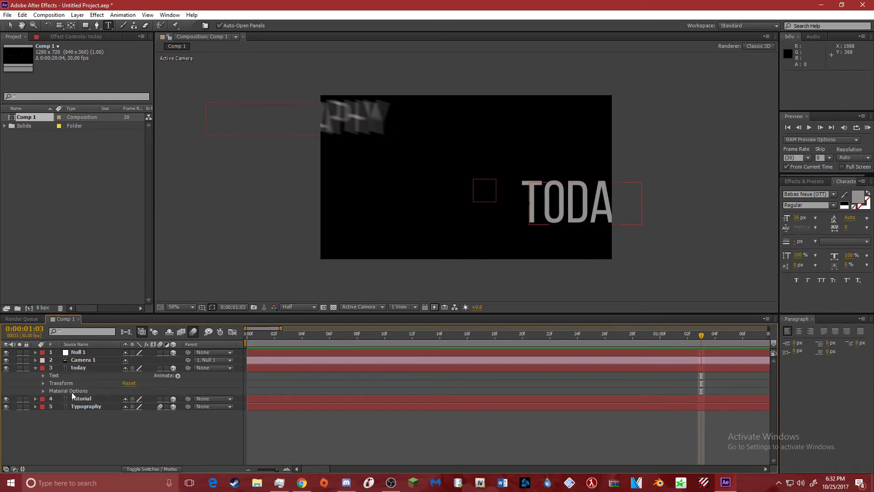
left_click(177, 375)
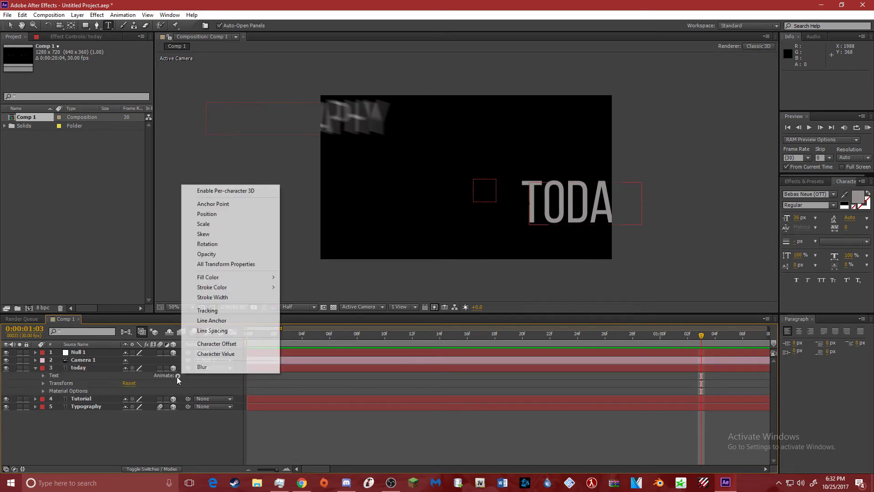
left_click(204, 224)
Step: Keyframe the today animator's Scale at 100% at 0:00:01:00 and at 18% at 0:00:01:01
left_click_drag(719, 335, 670, 332)
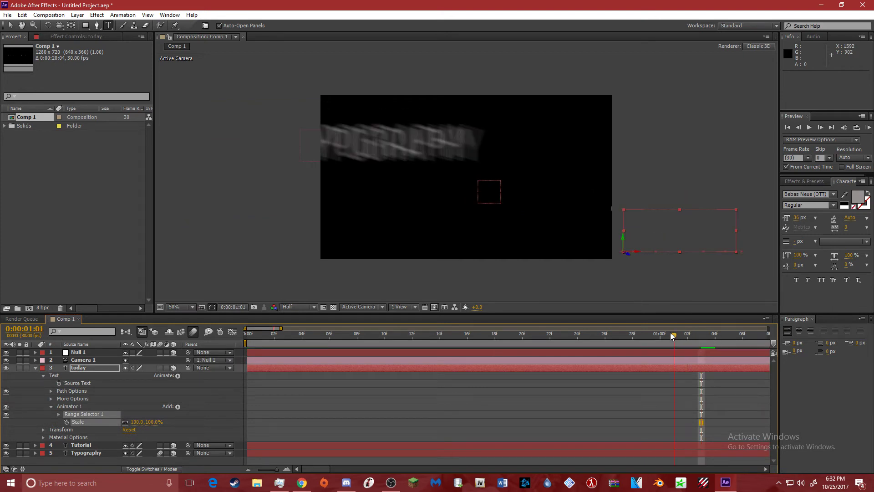
left_click(66, 422)
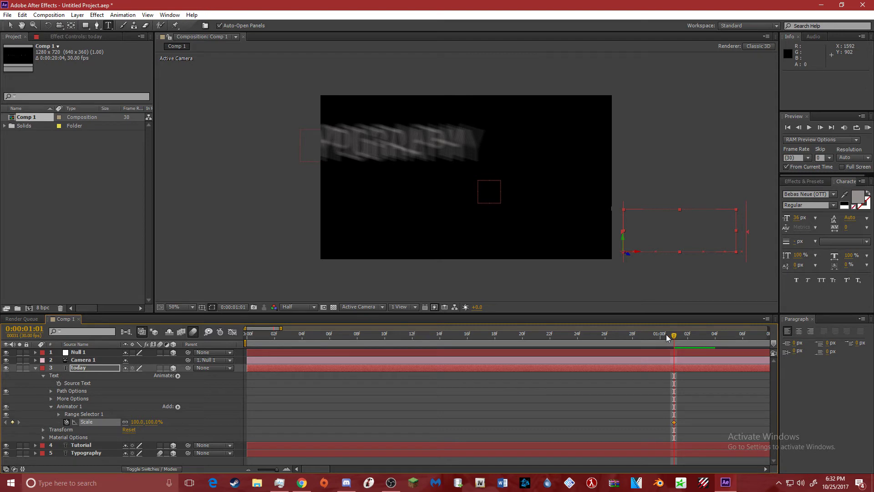
left_click_drag(672, 334, 660, 335)
left_click(12, 422)
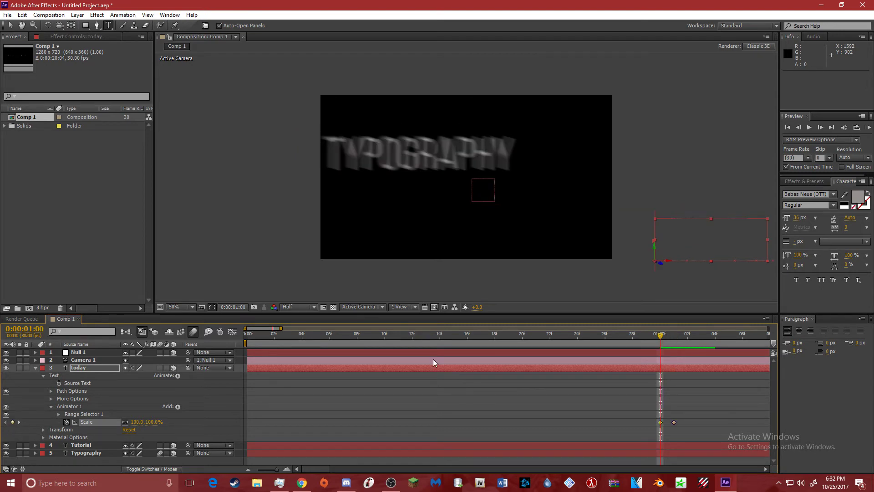
mouse_move(678, 335)
left_mouse_down()
mouse_move(686, 335)
mouse_move(666, 334)
mouse_move(674, 335)
left_mouse_up()
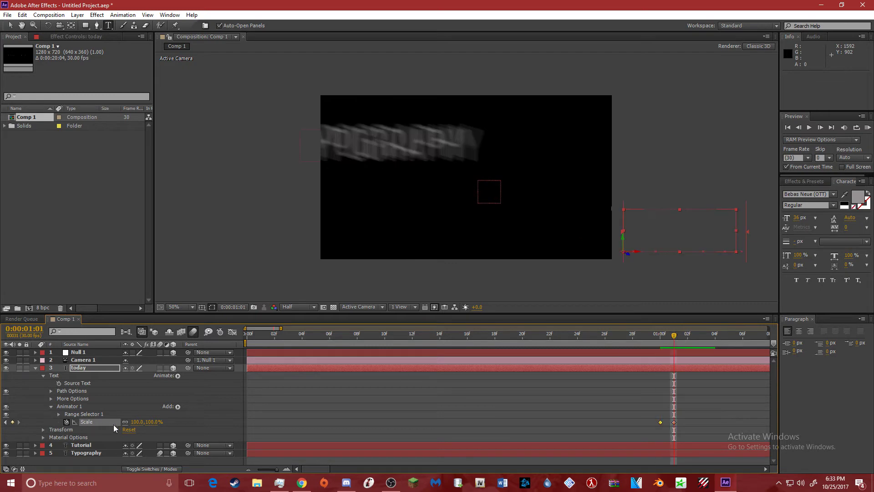
left_click_drag(135, 422, 105, 430)
Step: Set the today animator's Scale to 96% at 0:00:01:22 and apply Easy Ease to the last two Scale keyframes
left_click_drag(681, 334, 541, 362)
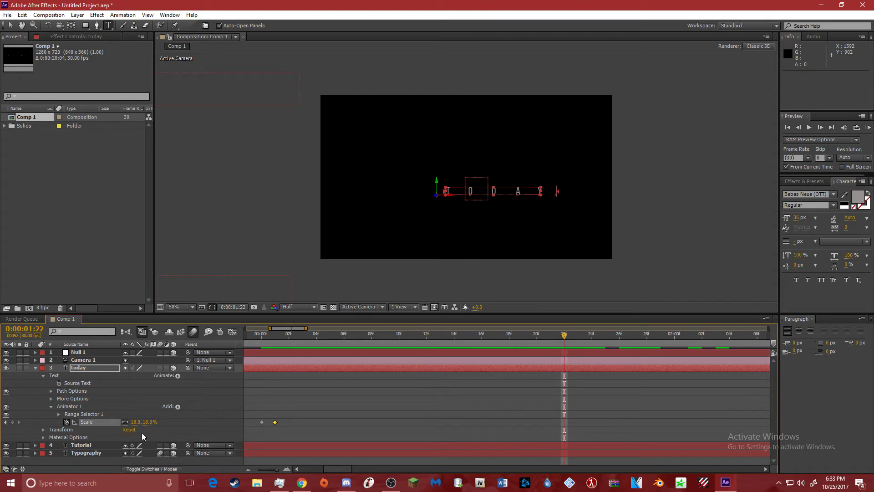
left_click_drag(146, 422, 177, 417)
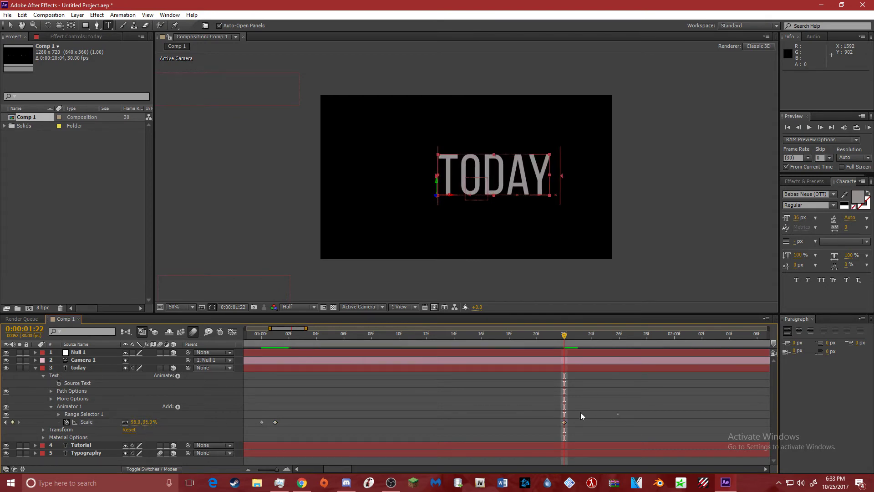
left_click_drag(618, 414, 274, 429)
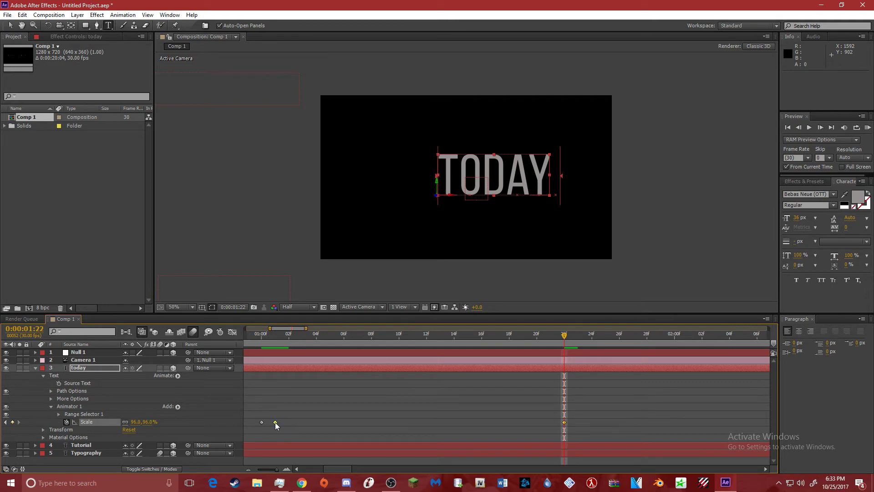
right_click(275, 422)
mouse_move(340, 415)
left_click(406, 355)
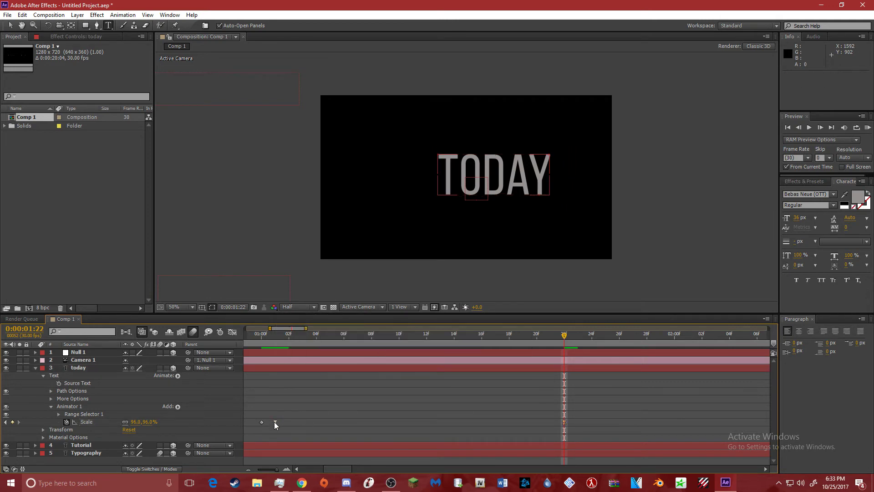
Step: Reshape the today Scale curve in the Graph Editor to rise fast and settle slowly, and preview the animation
left_click(233, 331)
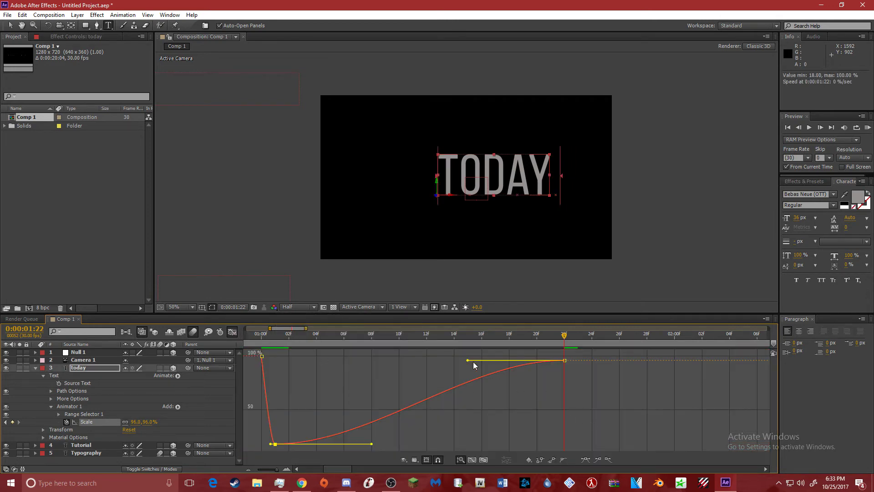
left_click_drag(467, 360, 241, 357)
left_click_drag(452, 444, 267, 390)
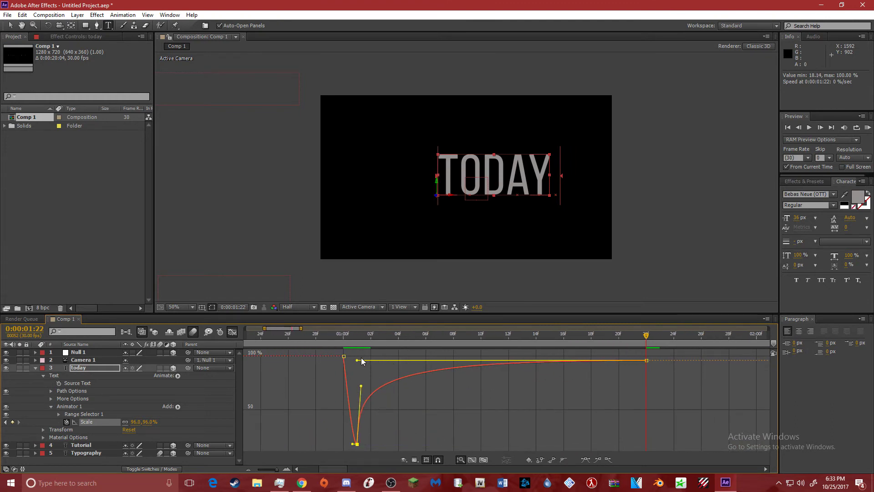
left_click_drag(356, 360, 398, 360)
left_click_drag(361, 386, 361, 398)
left_click(232, 332)
left_click_drag(346, 333, 288, 353)
key("space")
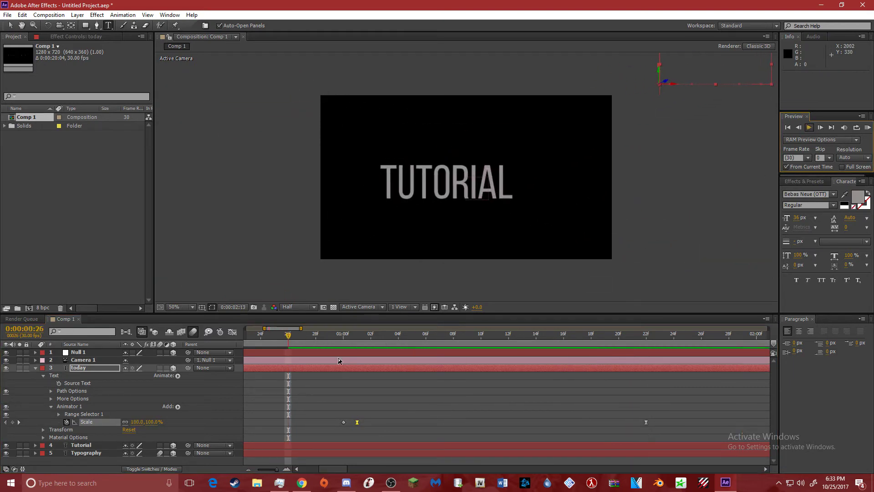
key("space")
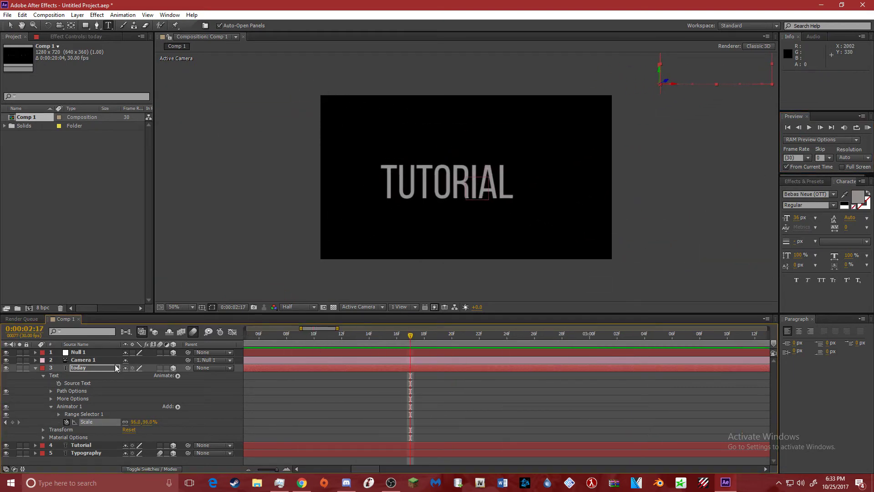
Step: Expand the Tutorial layer and add a Scale text animator with the current time at 0:00:01:26
left_click(32, 370)
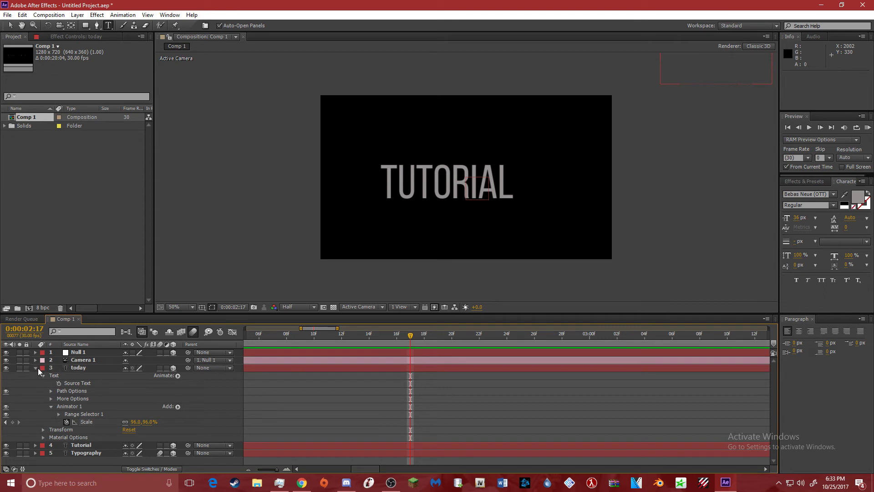
left_click(78, 456)
left_click(84, 445)
left_click(32, 445)
left_click(36, 445)
left_click_drag(410, 336, 479, 361)
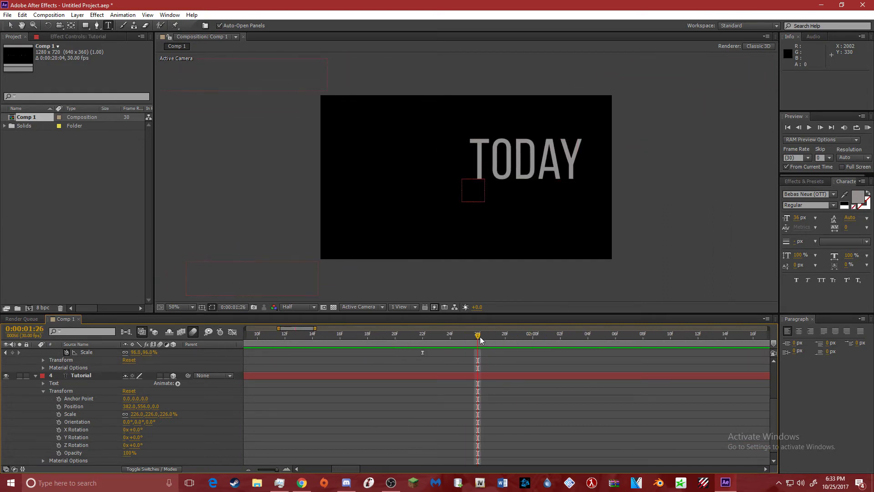
left_click(478, 377)
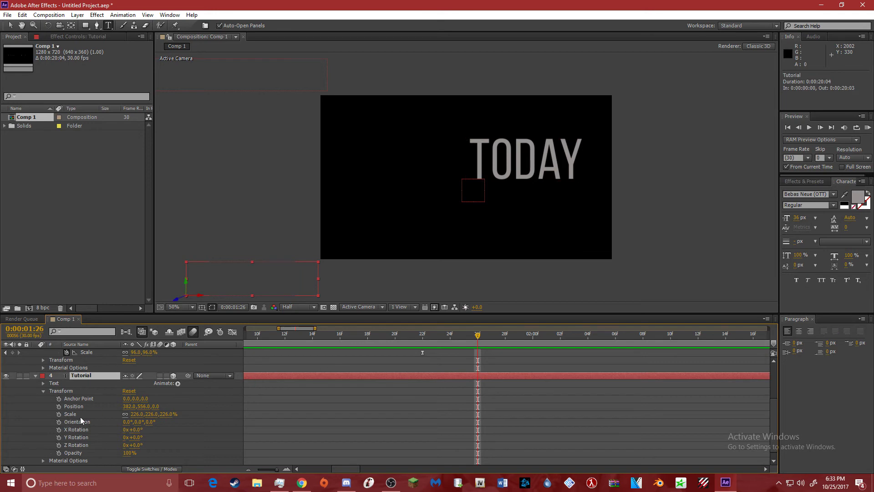
left_click(177, 383)
left_click(220, 233)
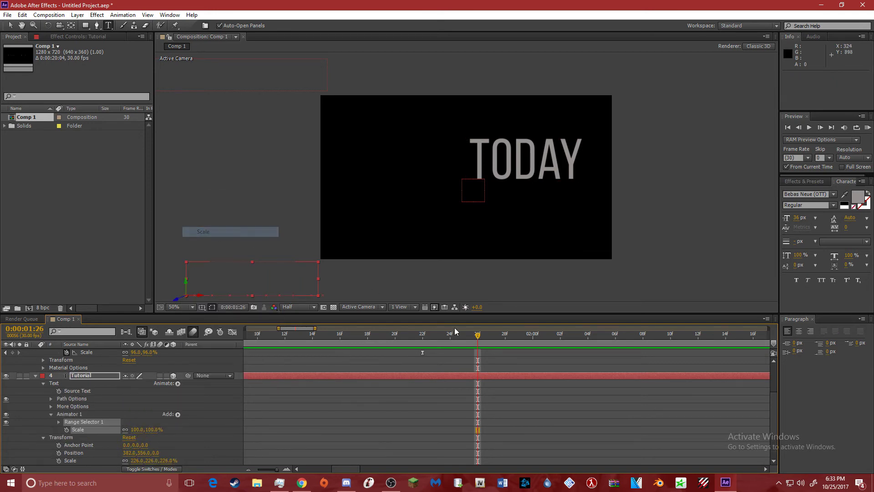
Step: Keyframe the Tutorial animator's Scale at 100% at 0:00:01:26 and at 18% at 0:00:01:27
left_click_drag(478, 335, 491, 335)
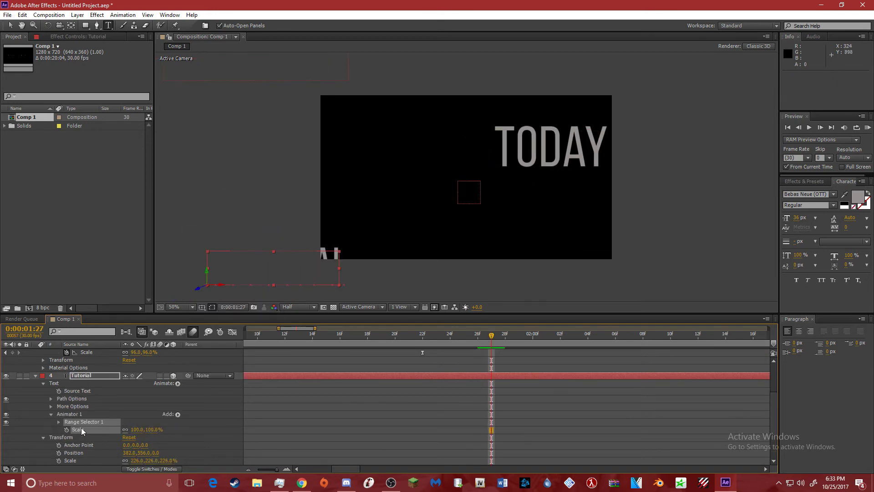
left_click(67, 429)
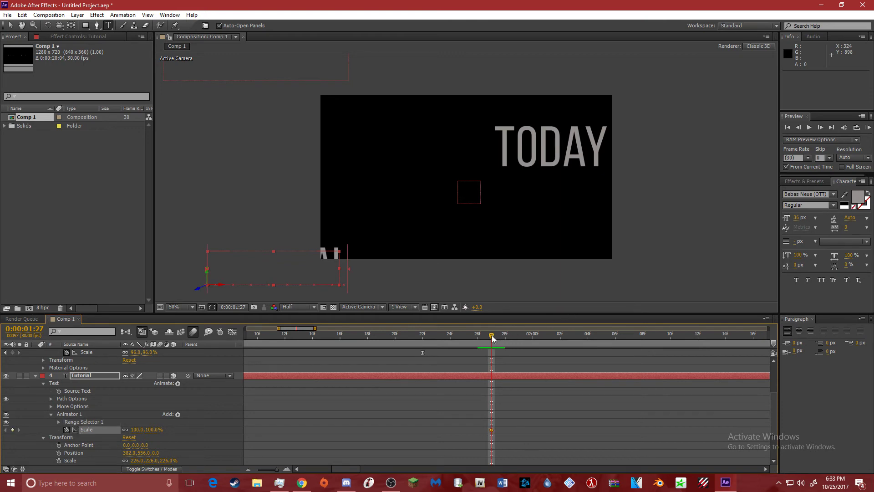
left_click_drag(492, 335, 478, 335)
left_click(13, 430)
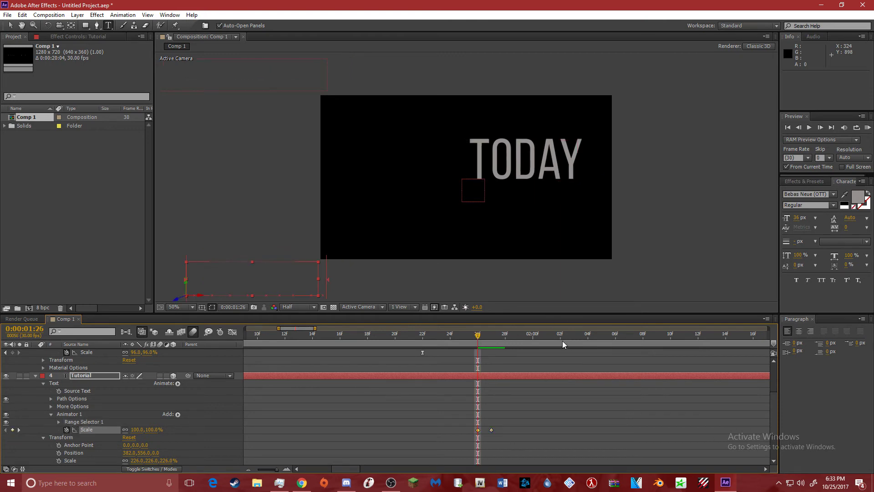
left_click(485, 335)
left_click_drag(133, 429, 101, 437)
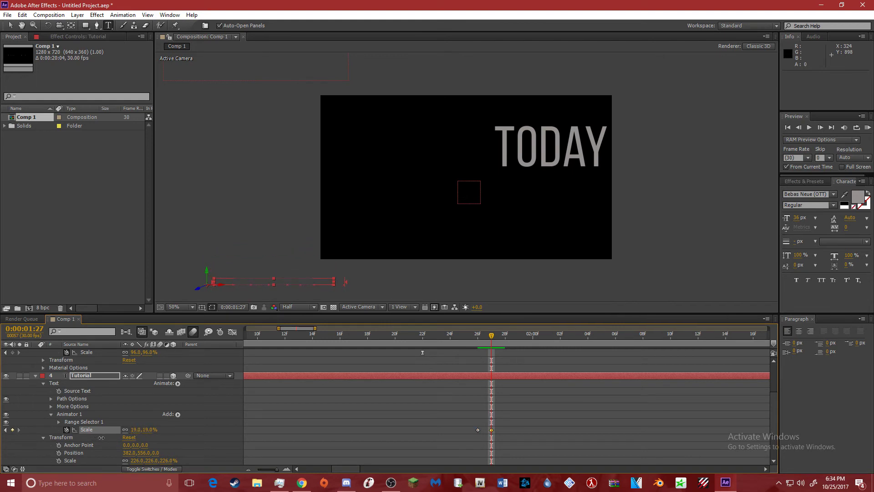
Step: Set the Tutorial animator's Scale to 97% at 0:00:02:16 and apply Easy Ease to the last two Scale keyframes
left_click_drag(535, 336, 753, 337)
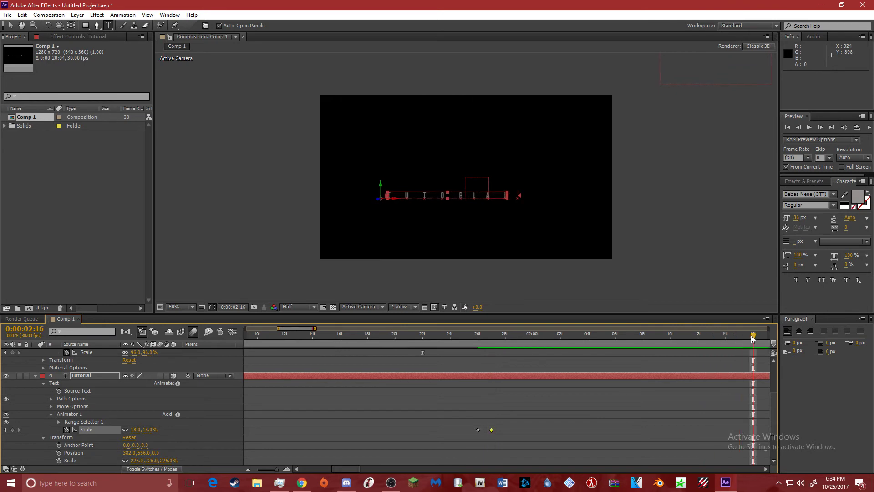
left_click_drag(136, 429, 168, 429)
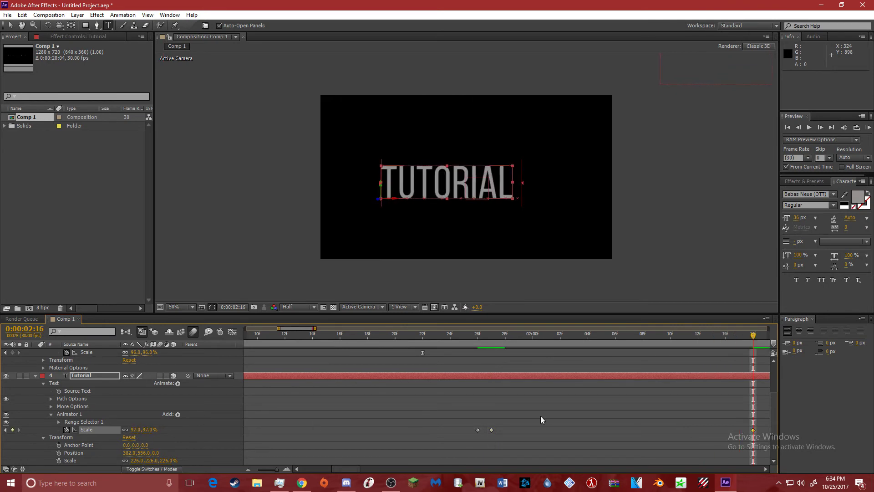
left_click_drag(494, 412, 765, 438)
right_click(476, 429)
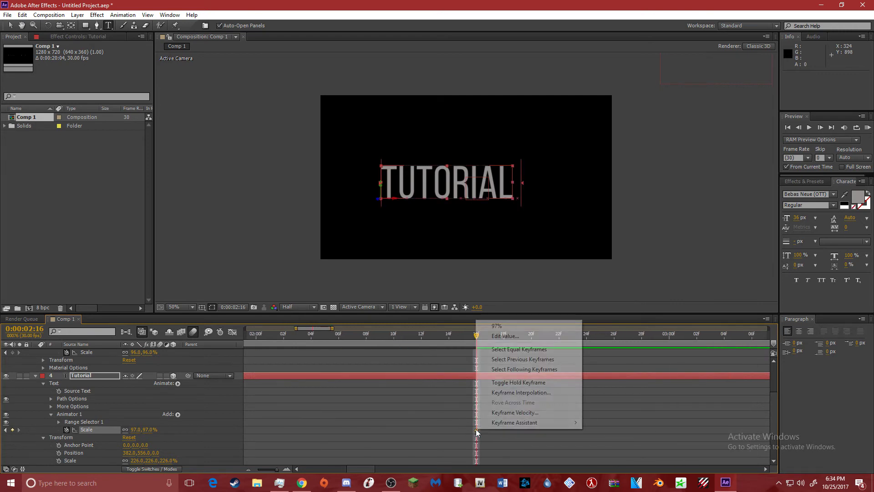
mouse_move(497, 423)
left_click(617, 362)
Step: Reshape the Tutorial Scale curve in the Graph Editor so it rises fast and settles slowly, and scrub through the result
left_click_drag(338, 334, 294, 351)
key("space")
key("shift+F3")
left_click(568, 382)
left_click(557, 359)
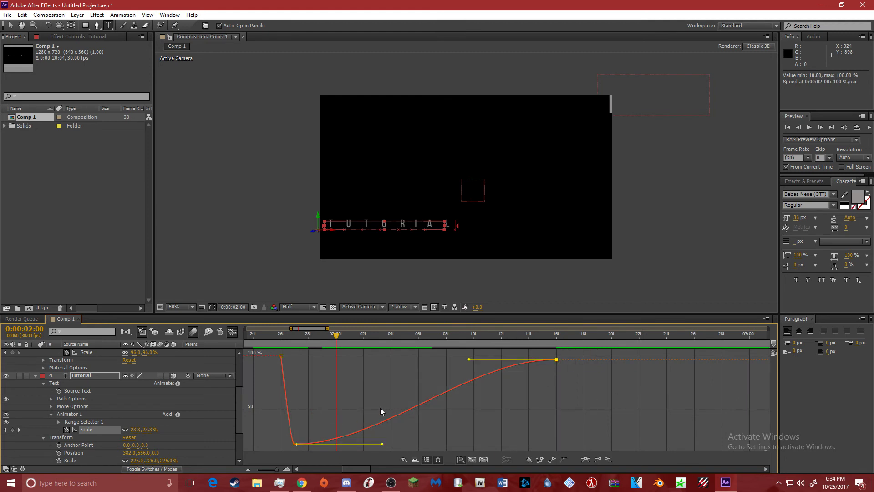
left_click_drag(469, 359, 329, 365)
left_click_drag(380, 445, 223, 388)
left_click(232, 331)
left_click_drag(333, 335, 362, 349)
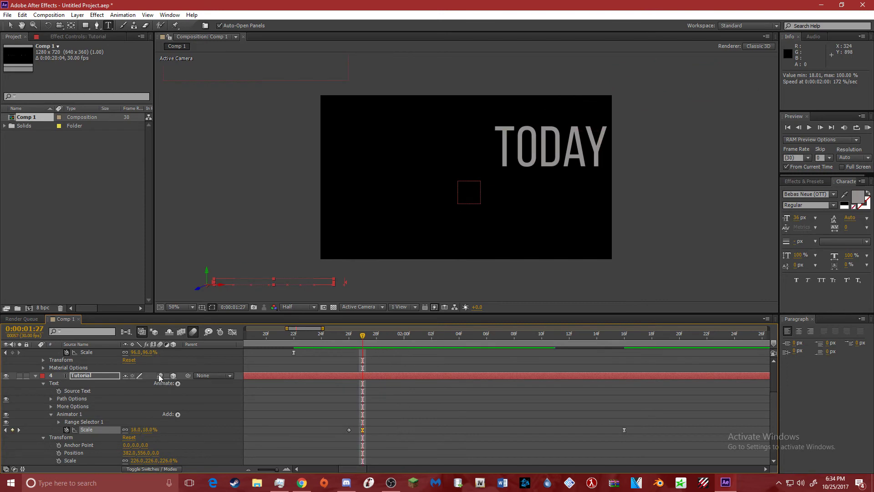
Step: Enable motion blur on the Null 1 layer and preview the word animation
scroll(159, 377, "up", 3)
scroll(155, 391, "down", 5)
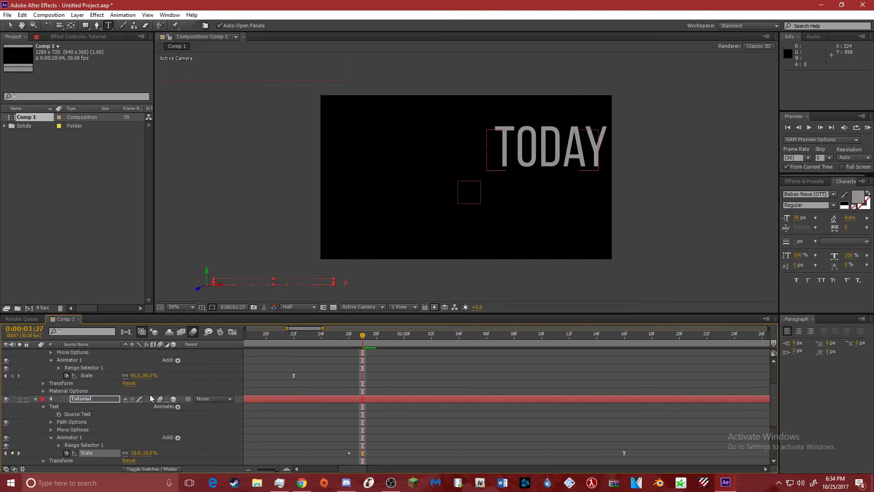
scroll(171, 428, "up", 5)
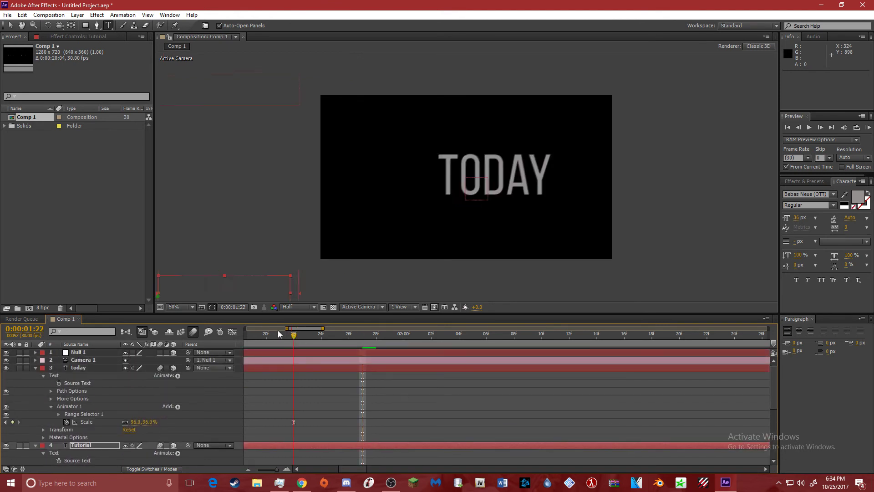
key("Home")
left_click(808, 128)
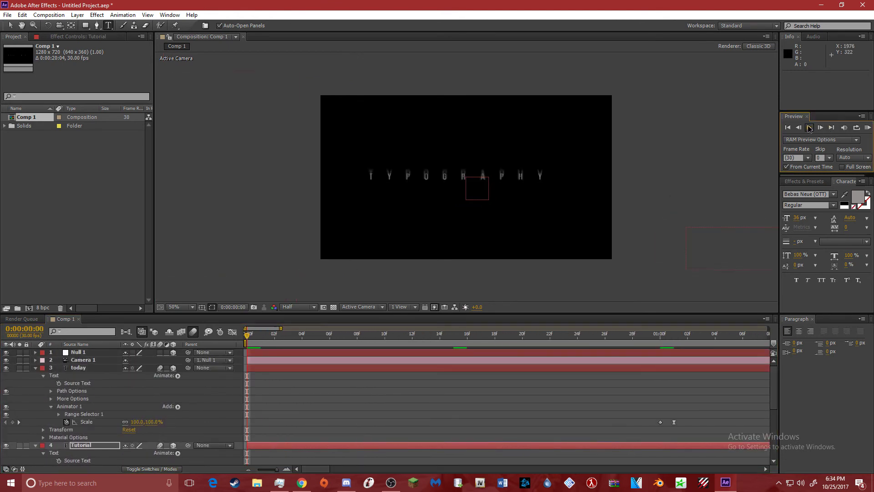
key("space")
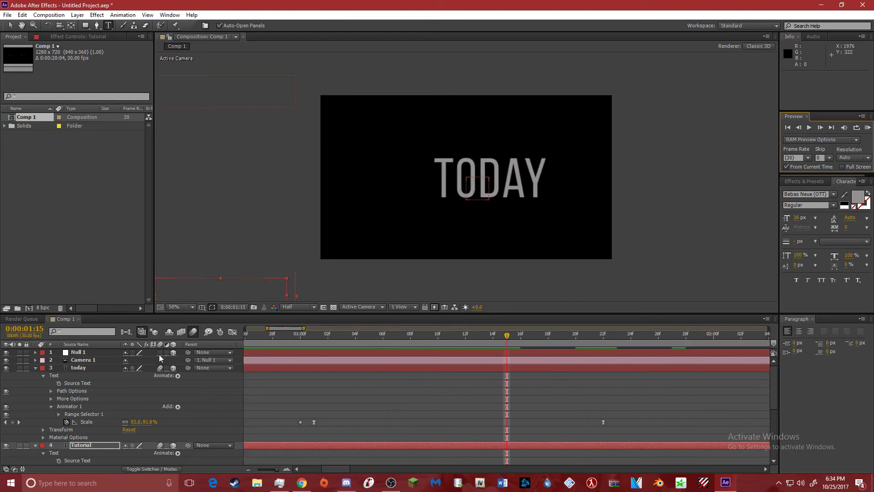
left_click(809, 127)
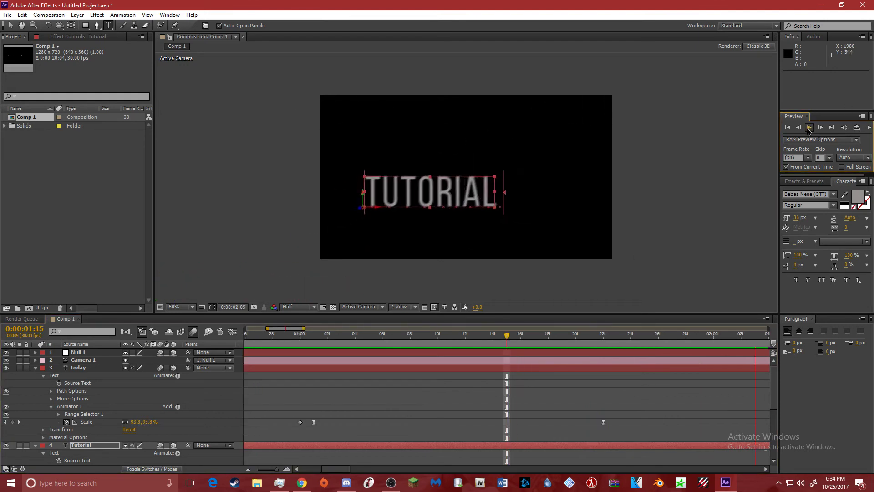
key("space")
key("Home")
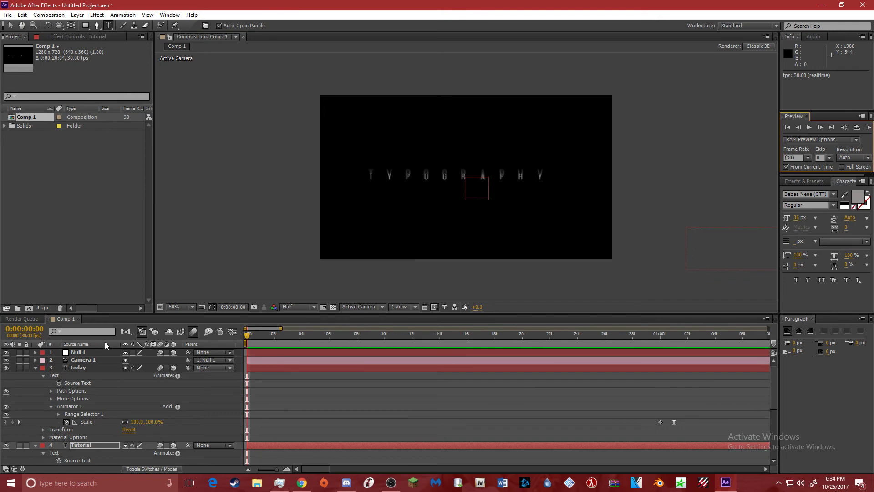
Step: Create a 1280 x 720 pink solid and move it beneath the Typography layer as the background
left_click(105, 342)
scroll(103, 400, "down", 5)
left_click(79, 461)
left_click(77, 15)
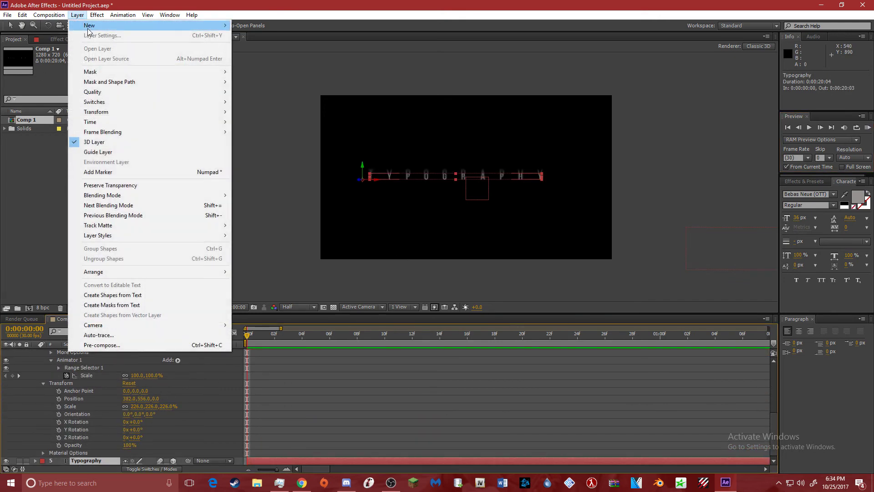
mouse_move(218, 26)
left_click(283, 34)
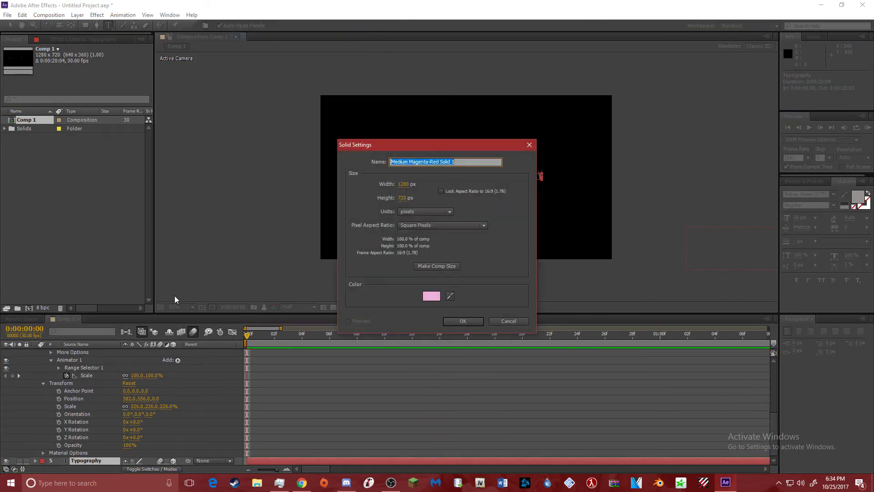
left_click(468, 319)
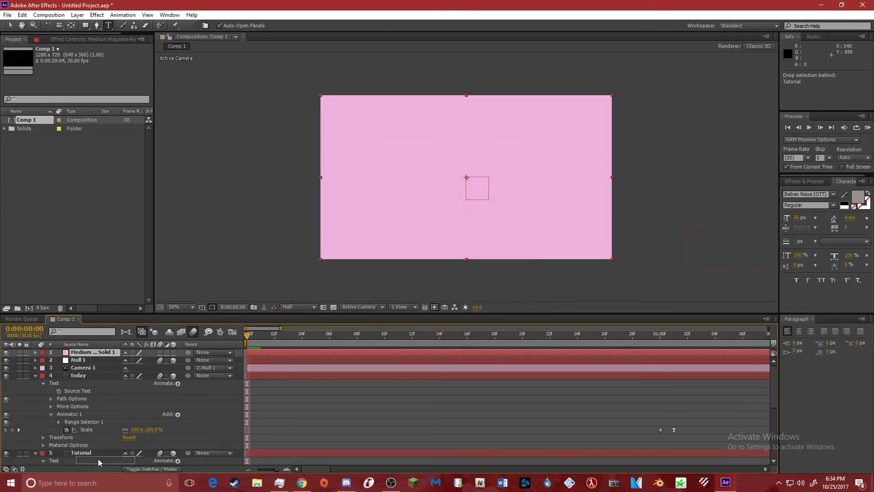
scroll(97, 458, "down", 5)
key("ctrl+shift+bracketleft")
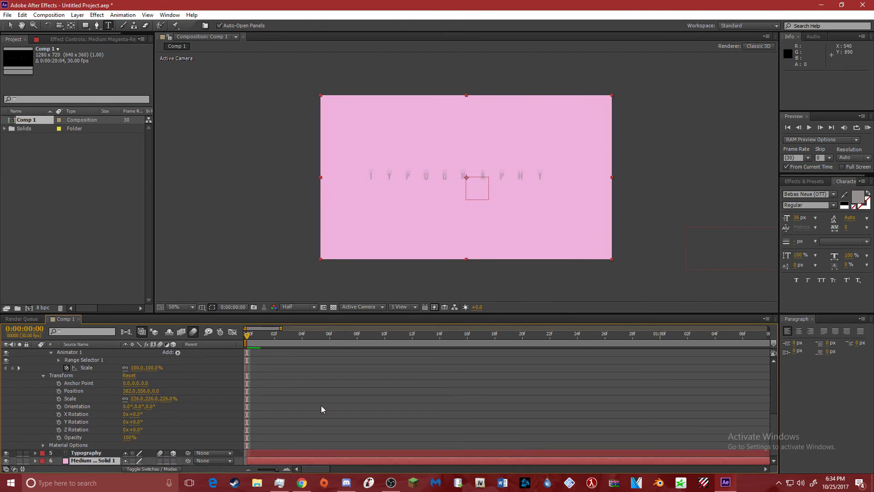
Step: Apply Drop Shadow to the Typography layer with Direction 230°, Distance 17 and Softness 34, and check it along the timeline
left_click_drag(309, 339, 333, 362)
scroll(383, 392, "up", 6)
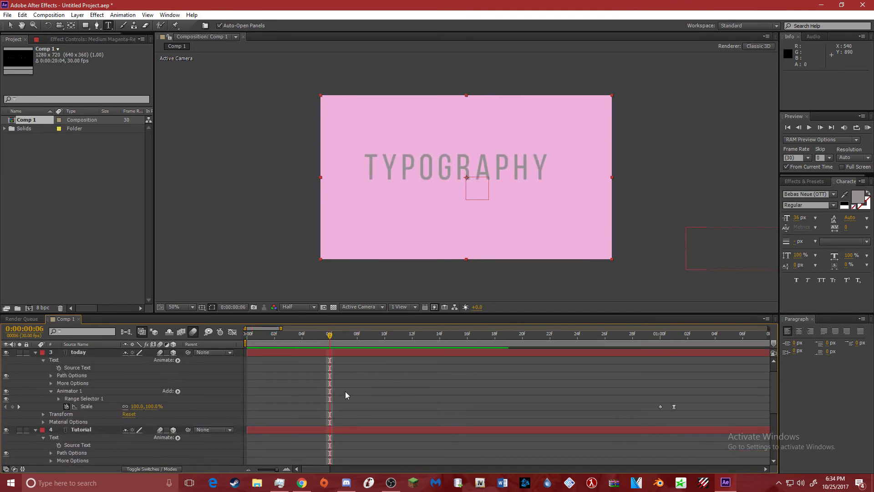
left_click(326, 369)
scroll(296, 394, "down", 1)
scroll(313, 421, "down", 5)
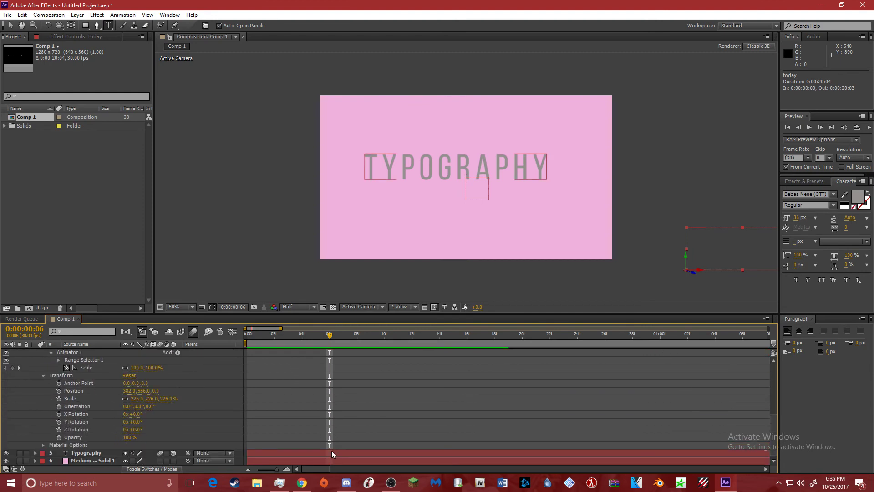
left_click(331, 451)
left_click(97, 14)
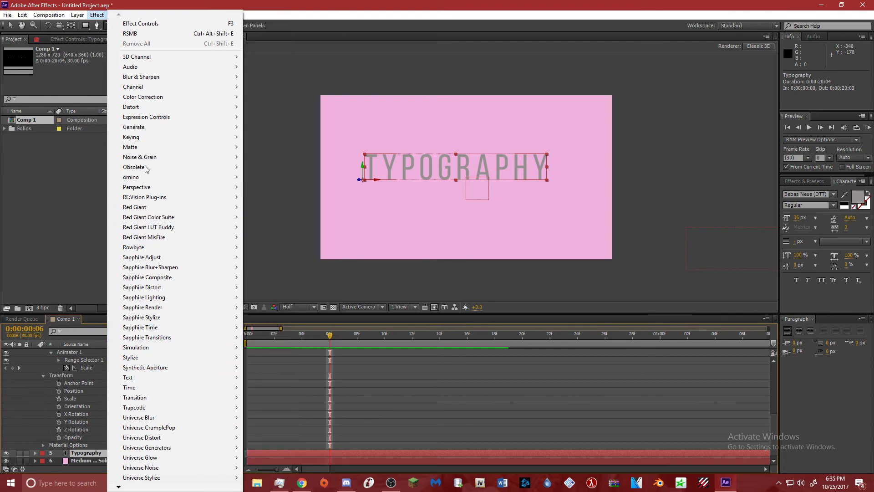
mouse_move(232, 217)
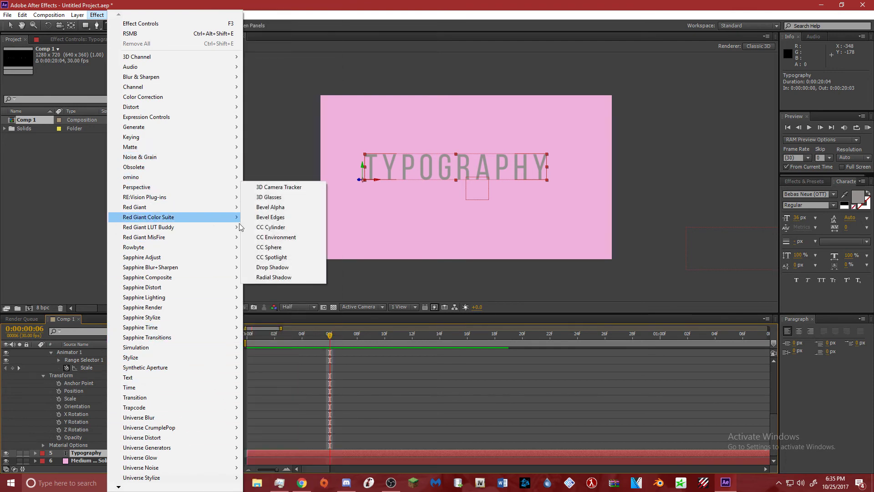
left_click(272, 268)
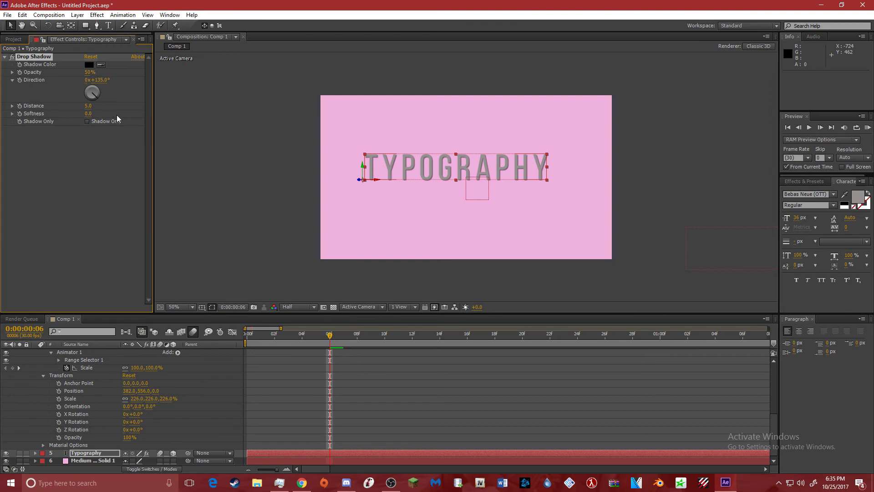
left_click_drag(96, 94, 104, 117)
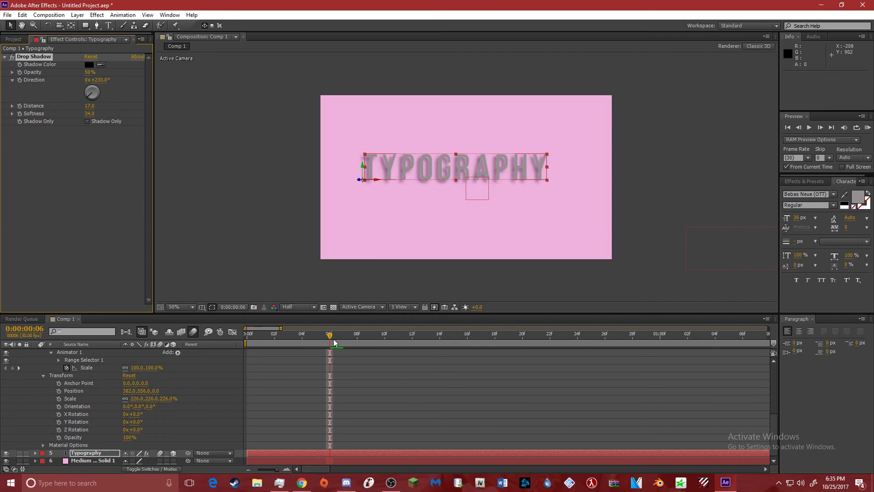
left_click_drag(317, 335, 302, 349)
left_click_drag(235, 349, 155, 305)
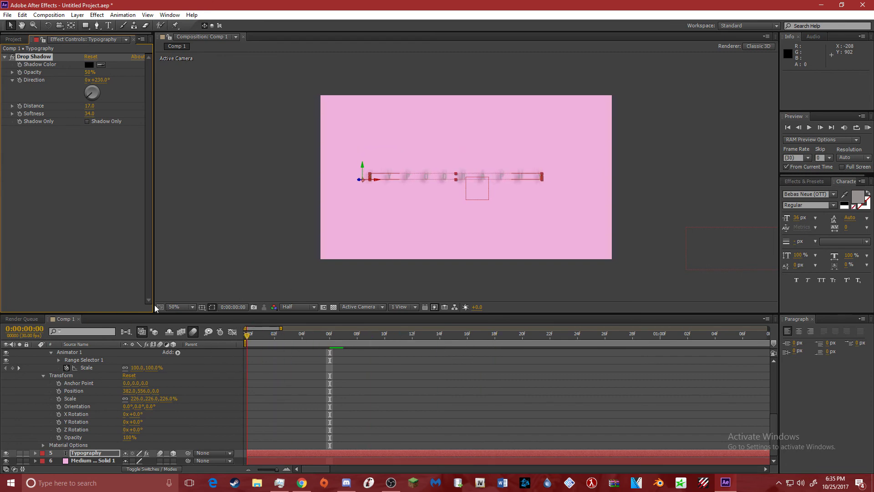
Step: Apply Drop Shadow to the today layer with Direction 228°, Distance 21 and Softness 16, and preview it
left_click(103, 16)
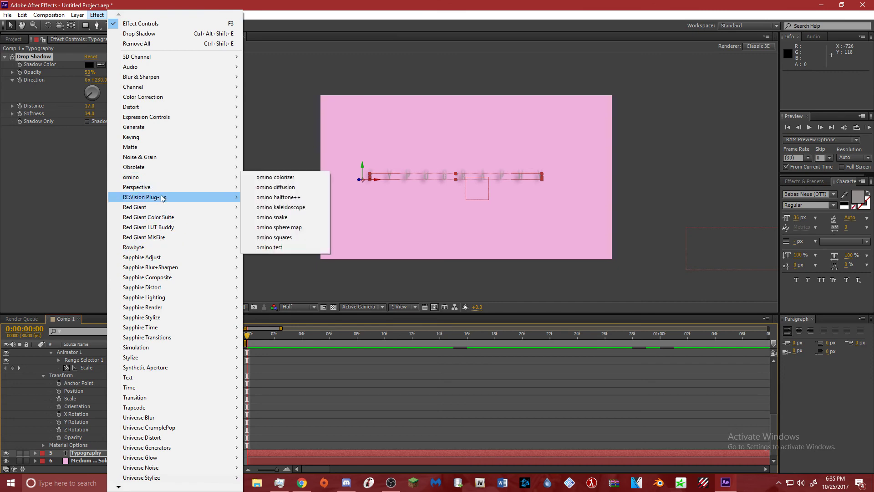
mouse_move(150, 187)
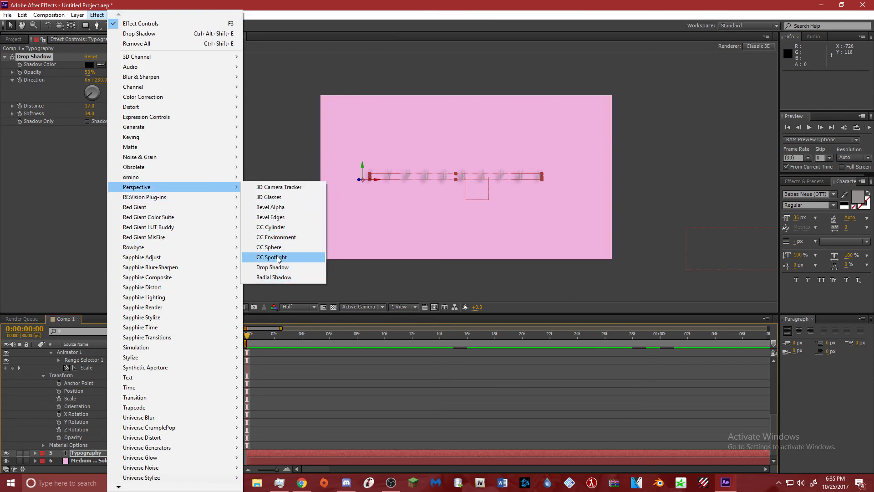
left_click_drag(409, 337, 395, 379)
scroll(343, 383, "up", 10)
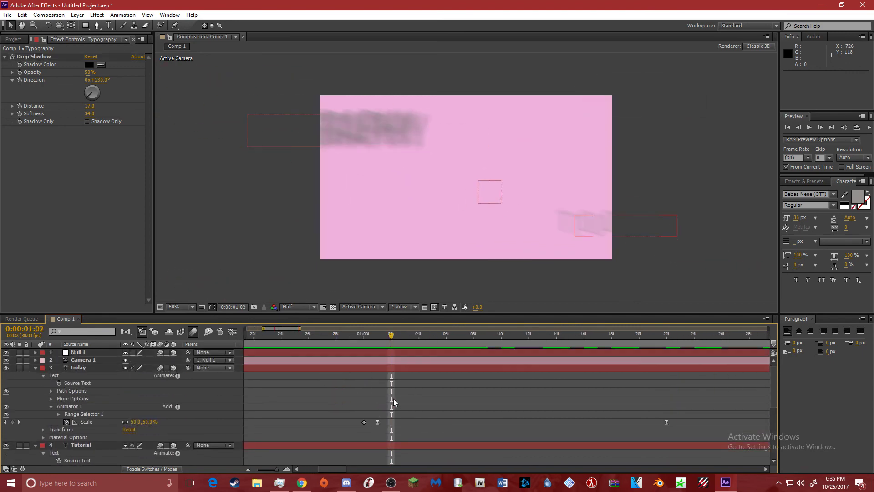
left_click(380, 368)
left_click(78, 14)
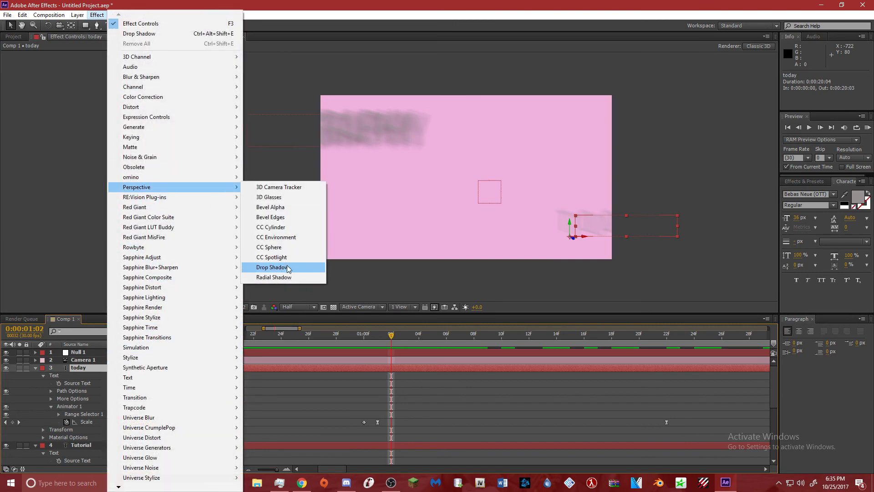
left_click(276, 267)
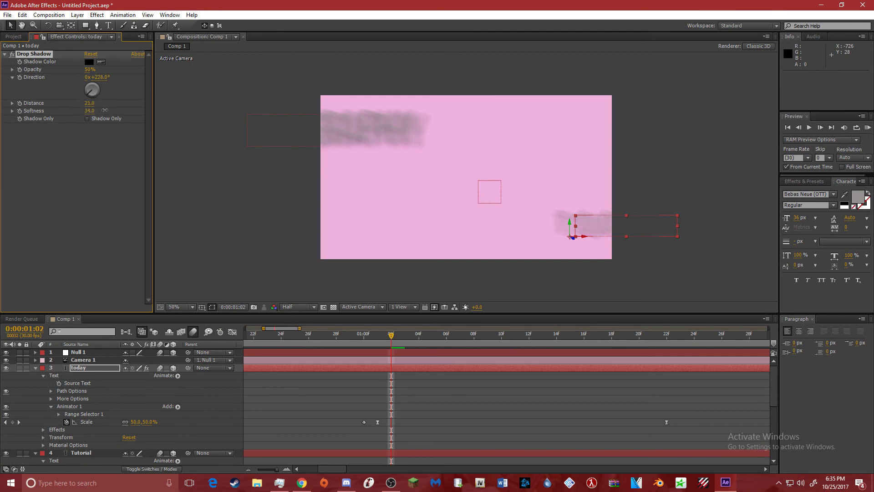
key("space")
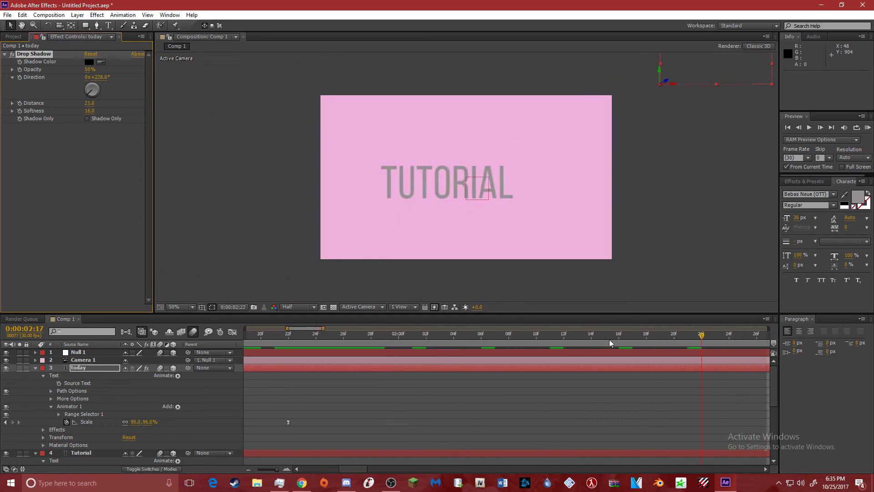
Step: Apply Drop Shadow to the Tutorial layer with Direction 228°, Distance 17 and Softness 49
scroll(478, 405, "down", 3)
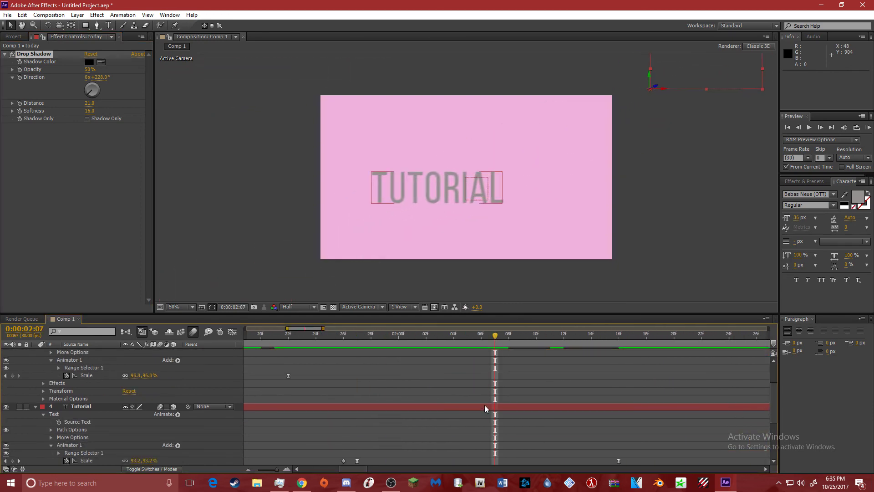
left_click(484, 406)
left_click(97, 15)
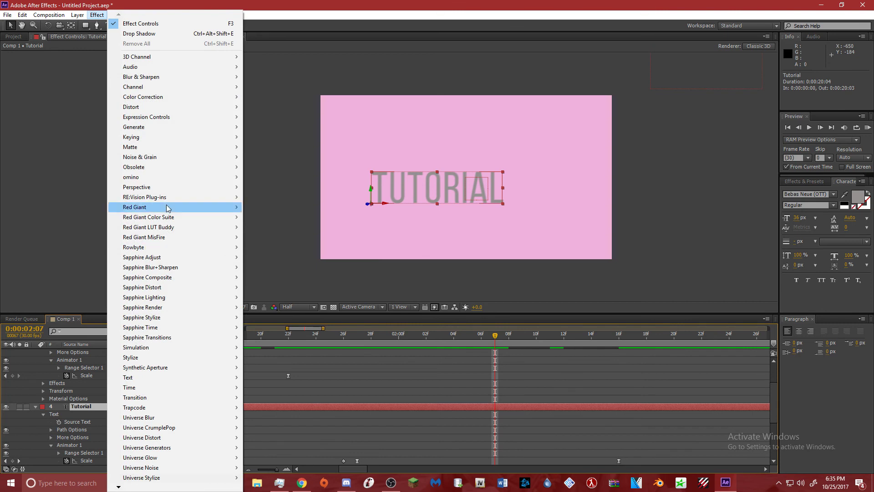
mouse_move(157, 187)
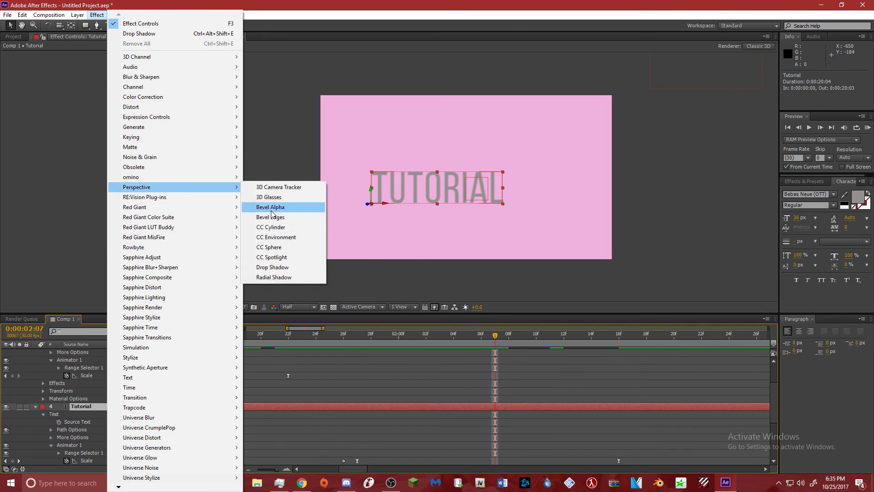
left_click(272, 267)
mouse_move(94, 90)
left_mouse_down()
mouse_move(82, 106)
mouse_move(90, 103)
left_mouse_up()
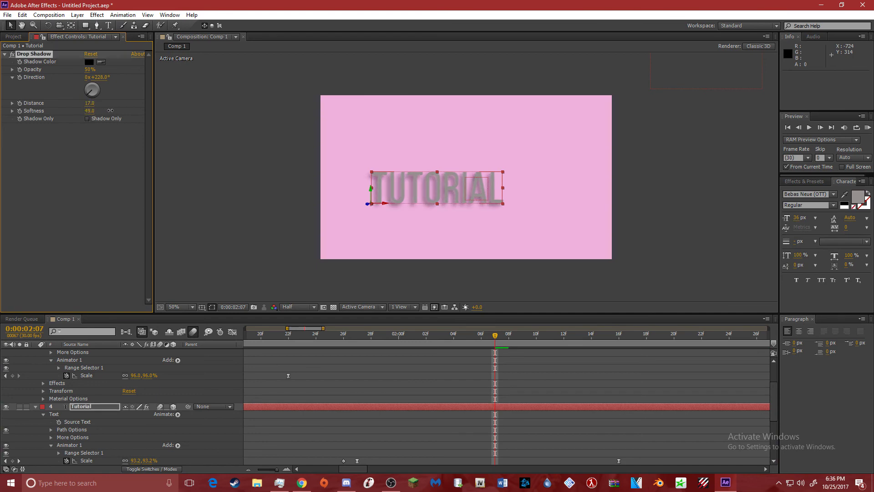
Step: Preview the whole typography animation from the start with the pink background and shadows
key("Home")
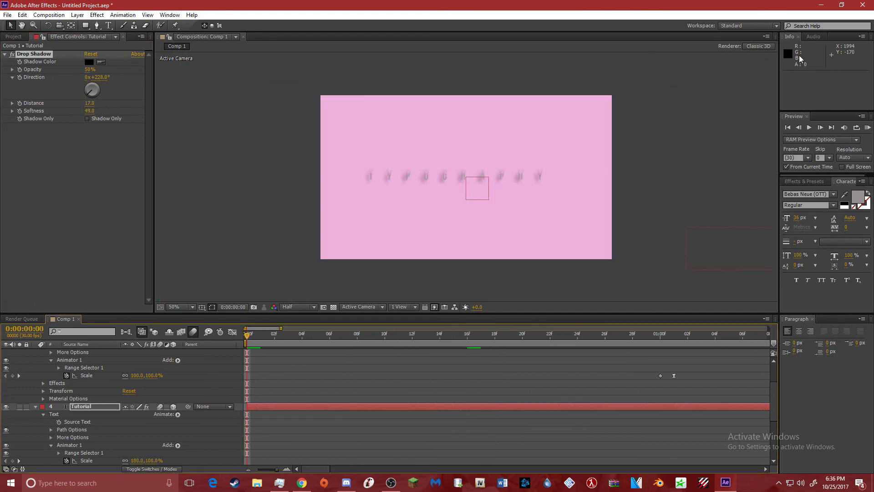
left_click(809, 128)
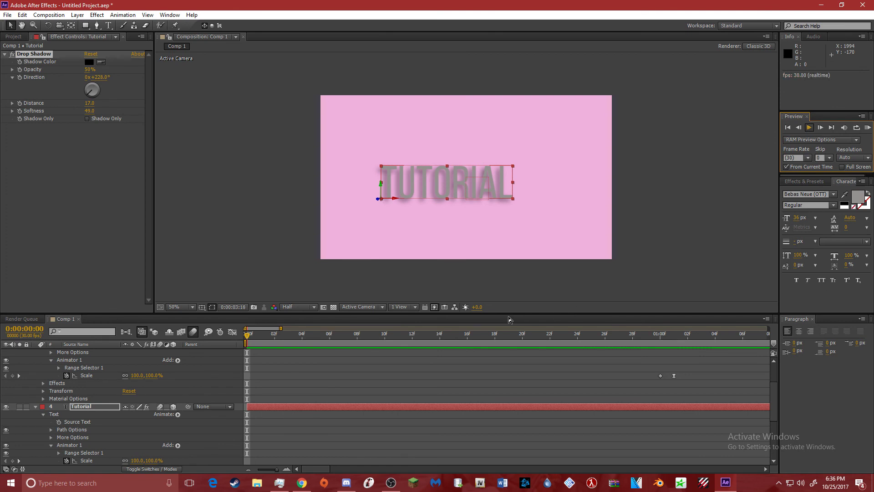
left_click_drag(437, 336, 431, 364)
left_click_drag(248, 354, 476, 349)
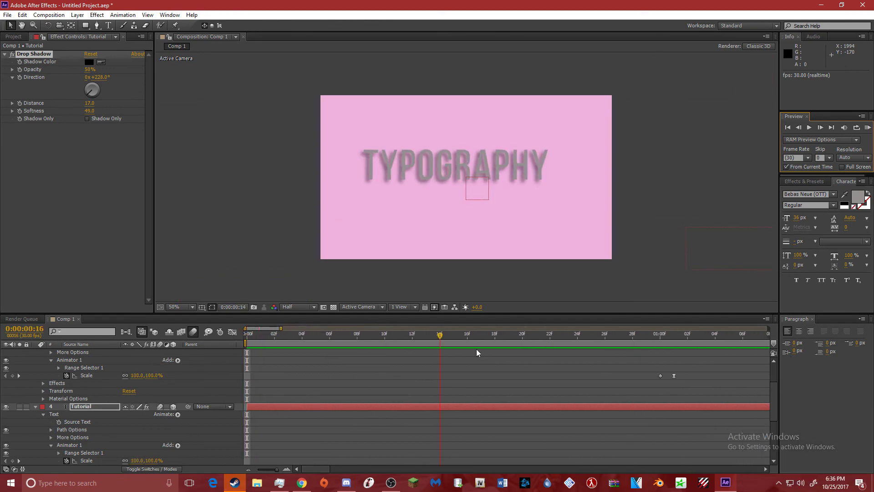